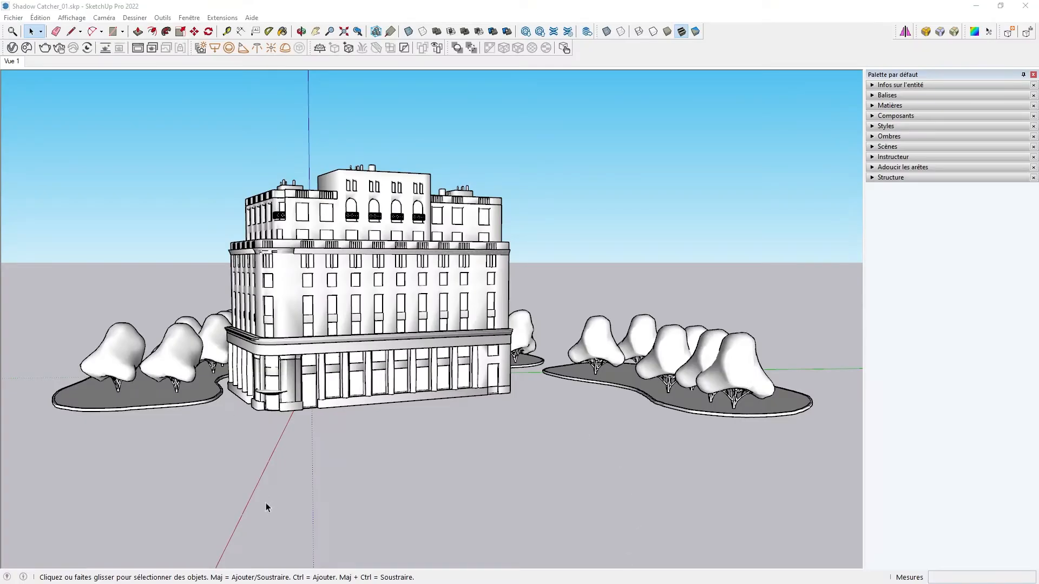
- Browse the Cosmos architecture models, then inspect the Material Override settings in the V-Ray Asset Editor
click(27, 48)
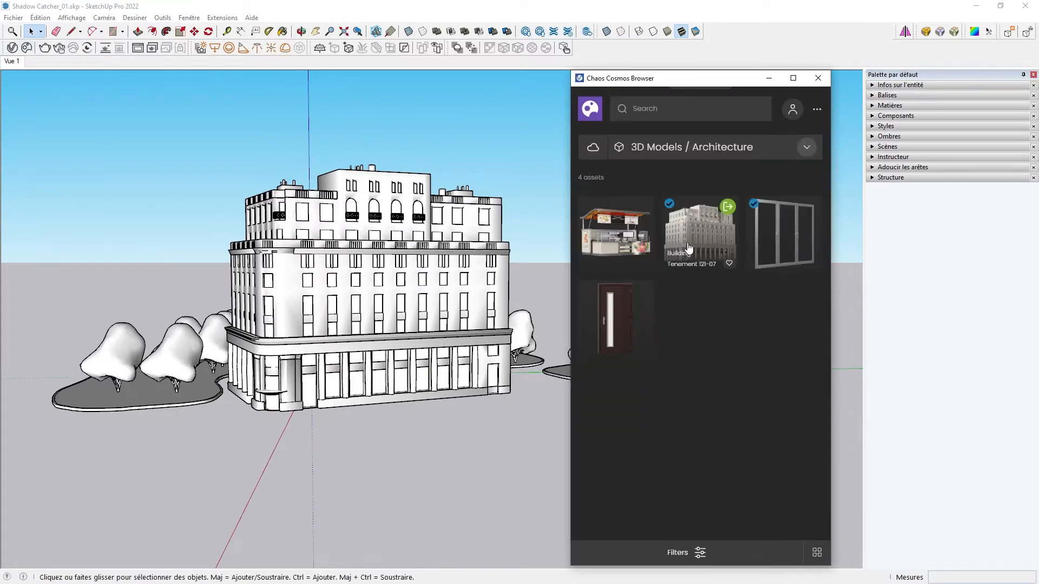
click(818, 79)
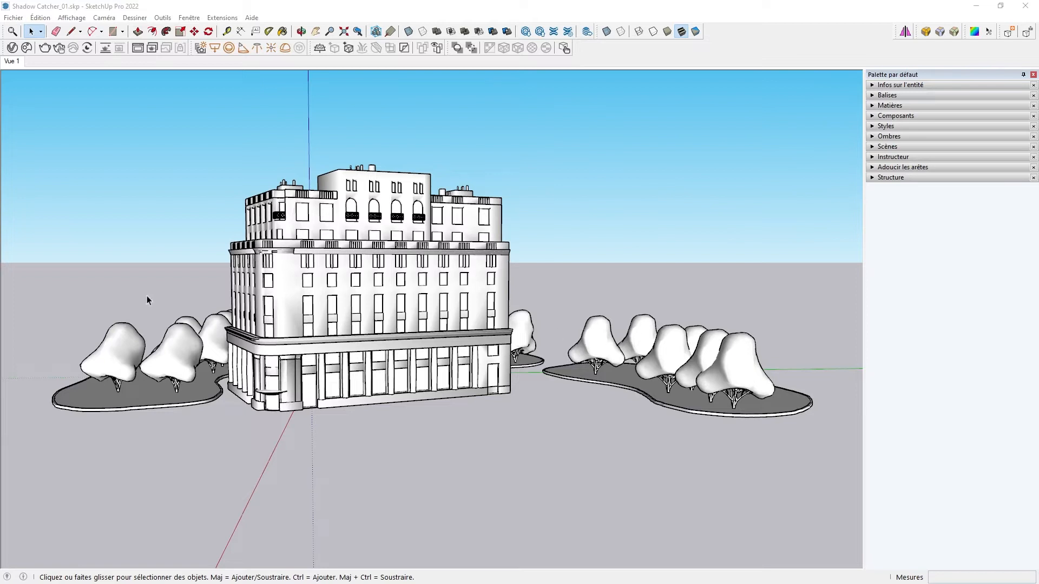
click(12, 48)
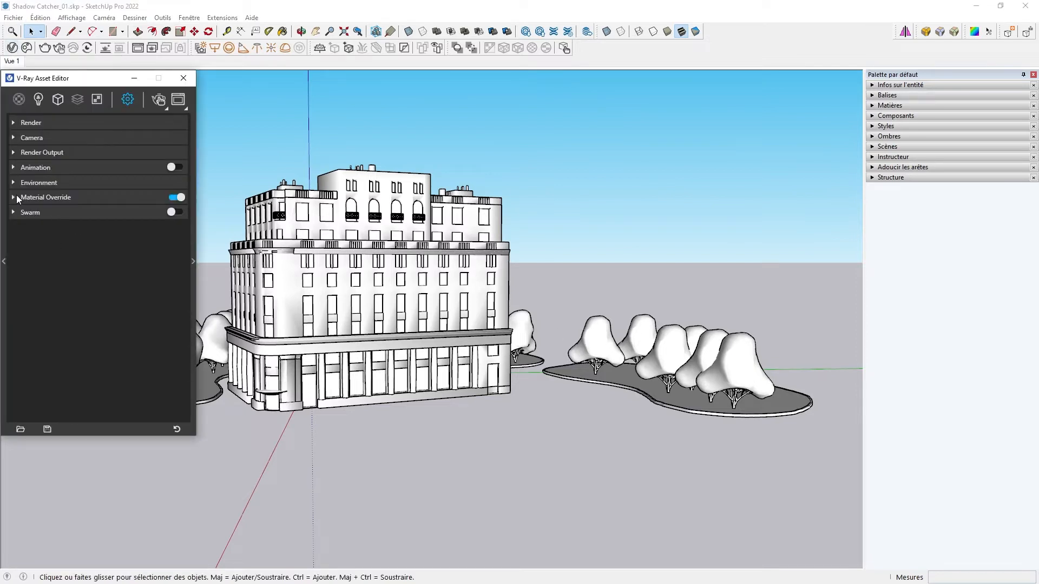
click(13, 198)
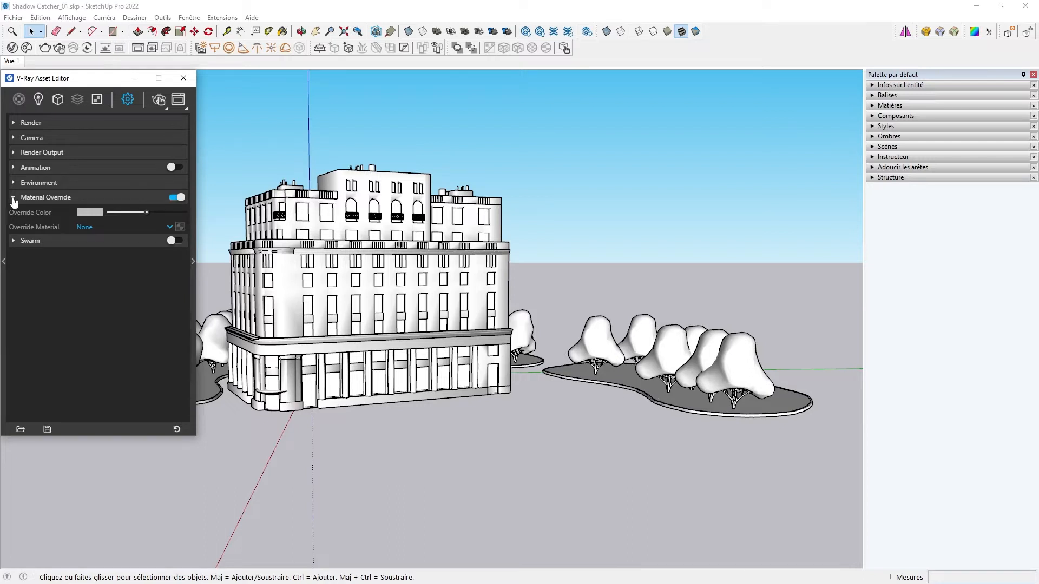
click(14, 198)
click(183, 78)
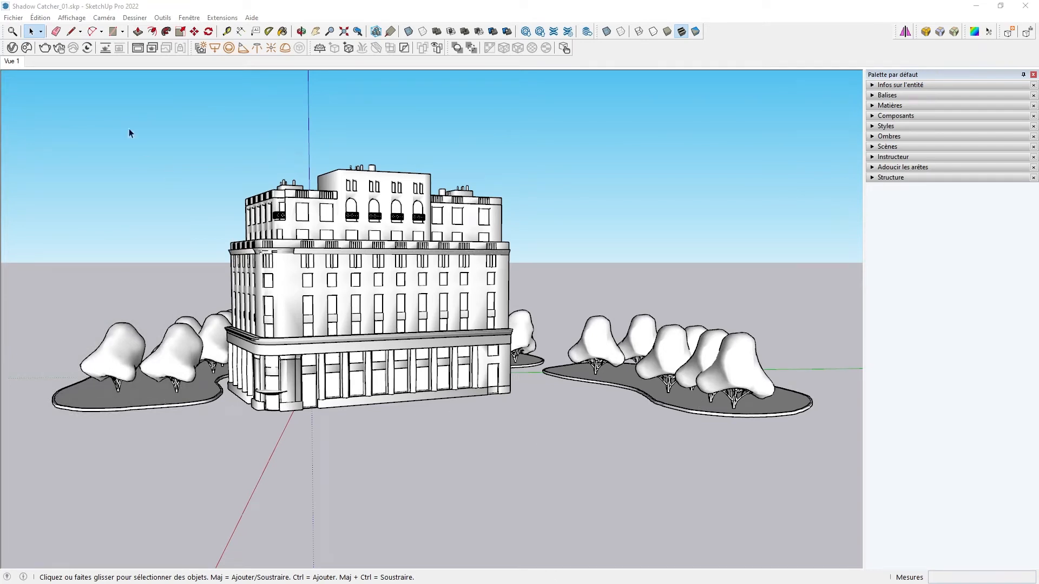
- Preview the scene with an interactive V-Ray render and stop it
click(106, 48)
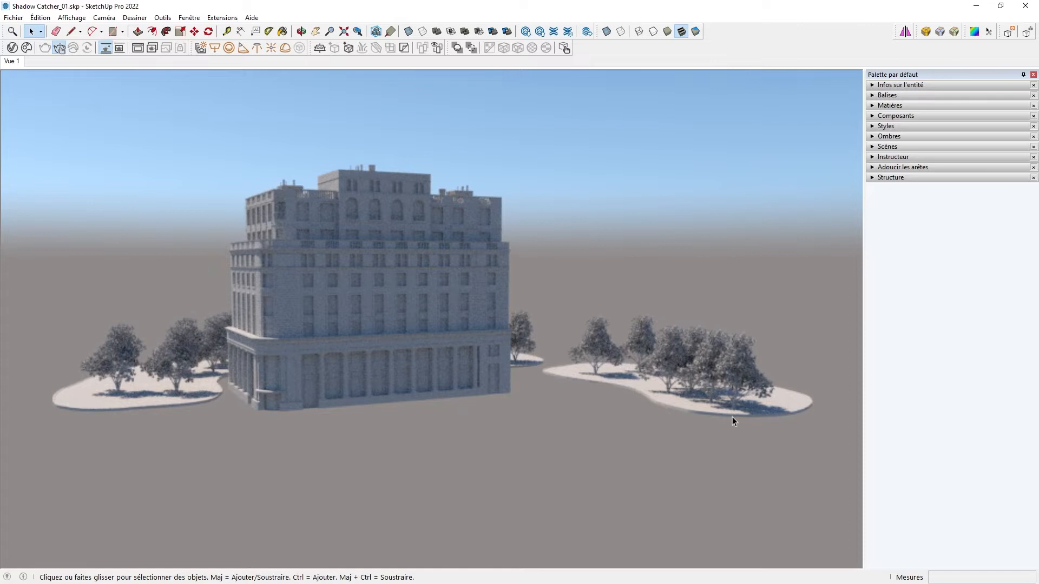
click(106, 48)
- Draw a ground rectangle about 382 m by 470 m under the building and preview it in an interactive render
middle_drag(429, 346, 243, 297)
scroll(417, 431, down, 5)
click(114, 30)
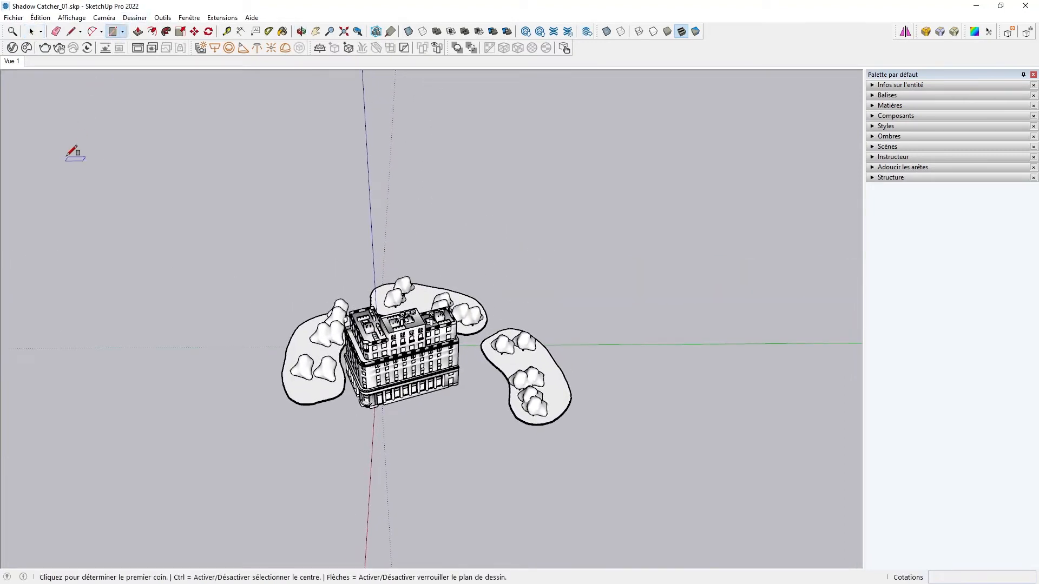
click(43, 131)
click(841, 554)
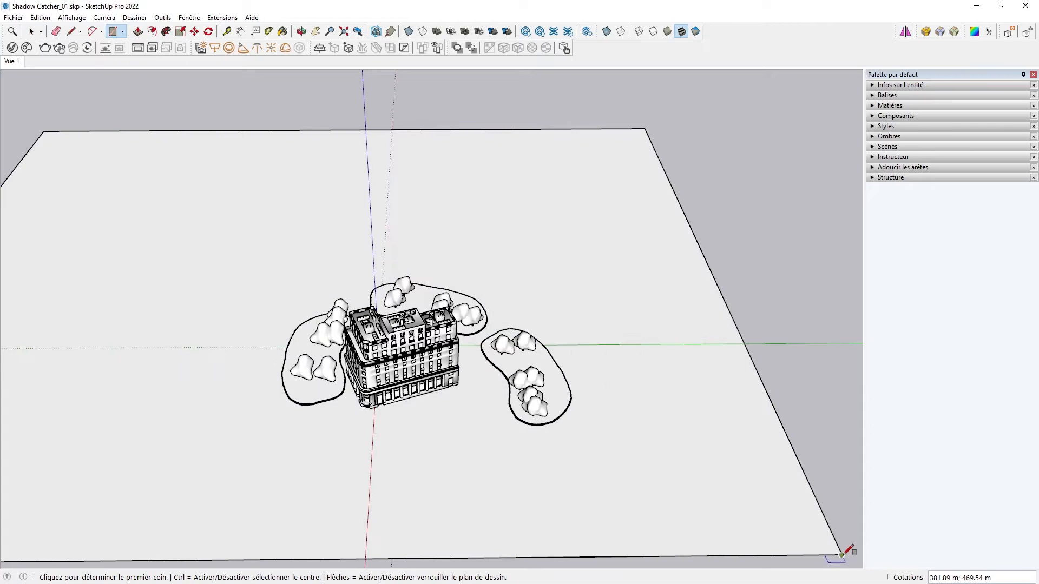
click(12, 62)
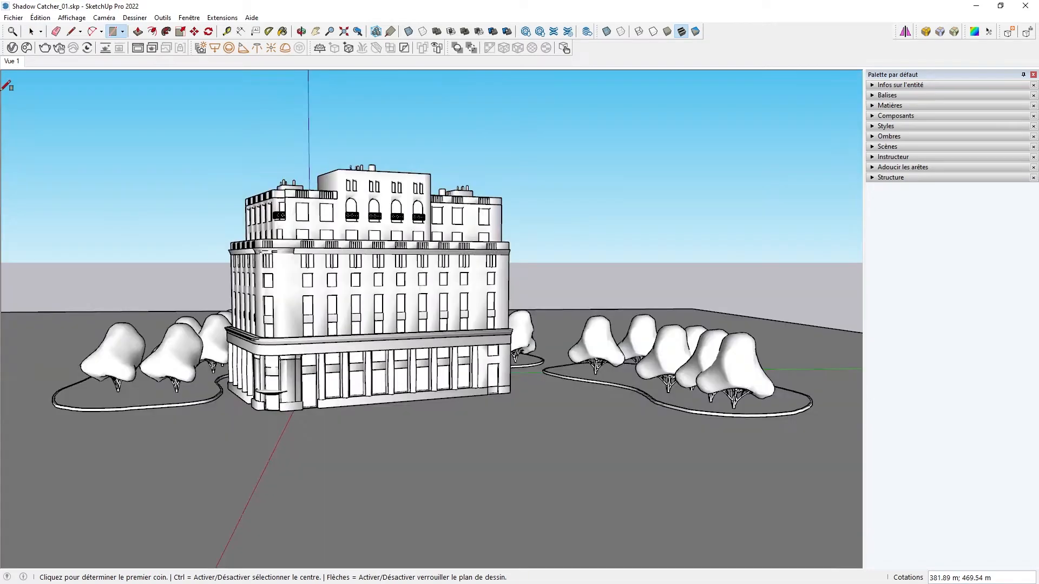
click(104, 49)
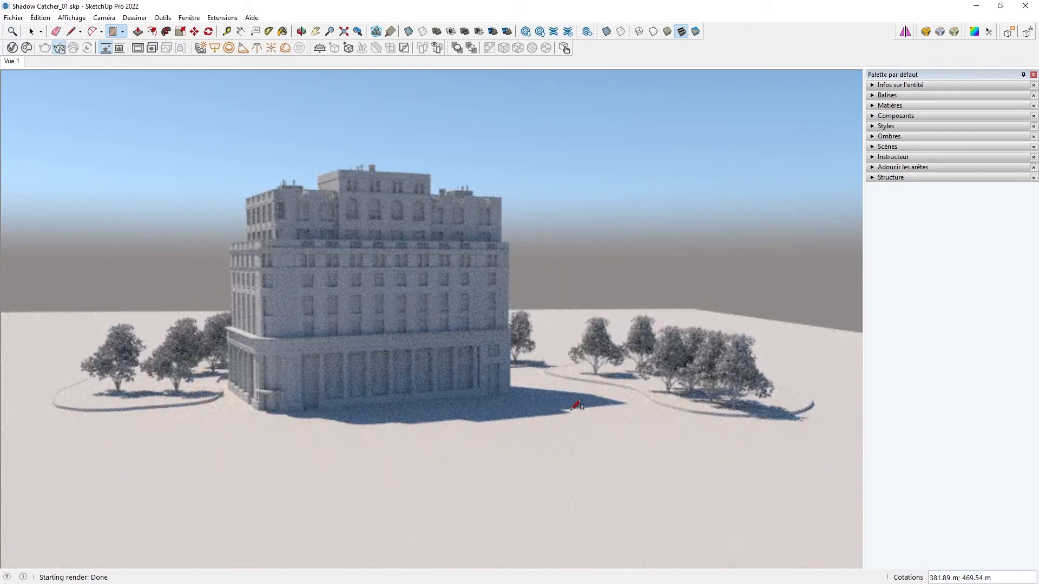
click(106, 48)
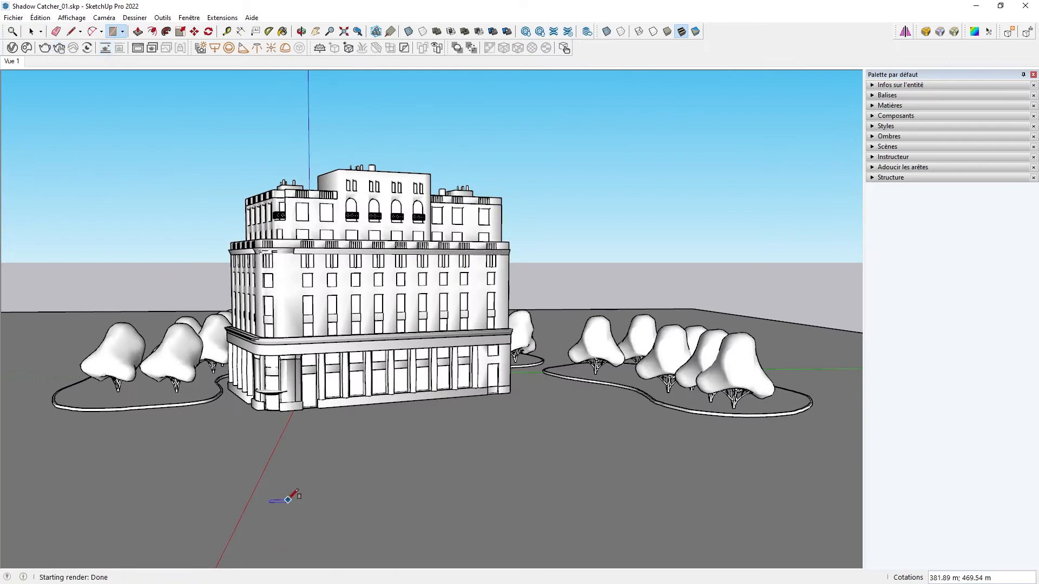
- Place a V-Ray Infinite Plane on the ground just in front of the building's base
mouse_move(311, 48)
mouse_down()
mouse_move(259, 108)
mouse_move(342, 58)
mouse_move(318, 48)
mouse_up()
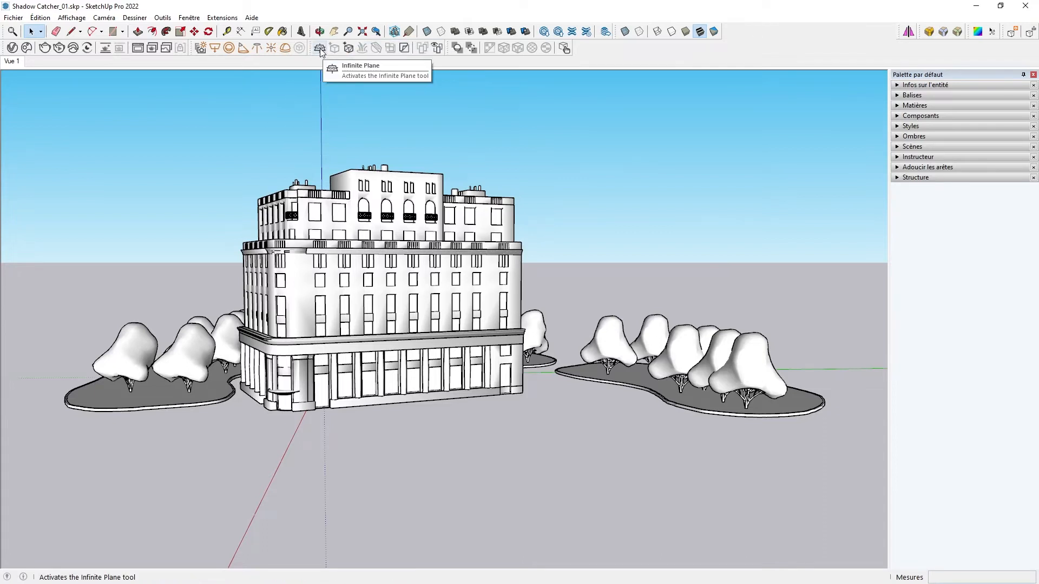
middle_drag(371, 399, 417, 448)
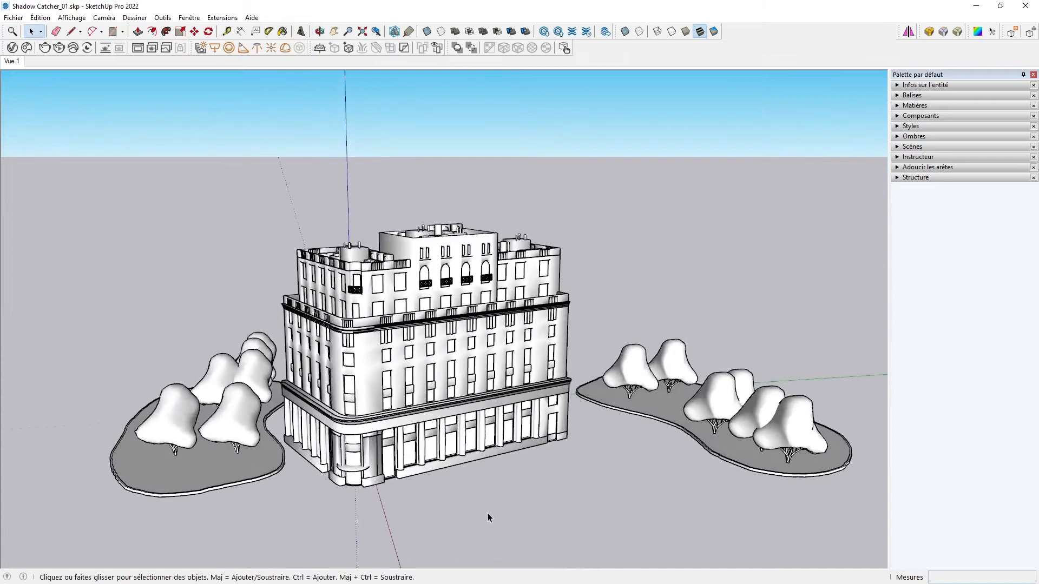
scroll(485, 484, up, 4)
scroll(484, 478, up, 8)
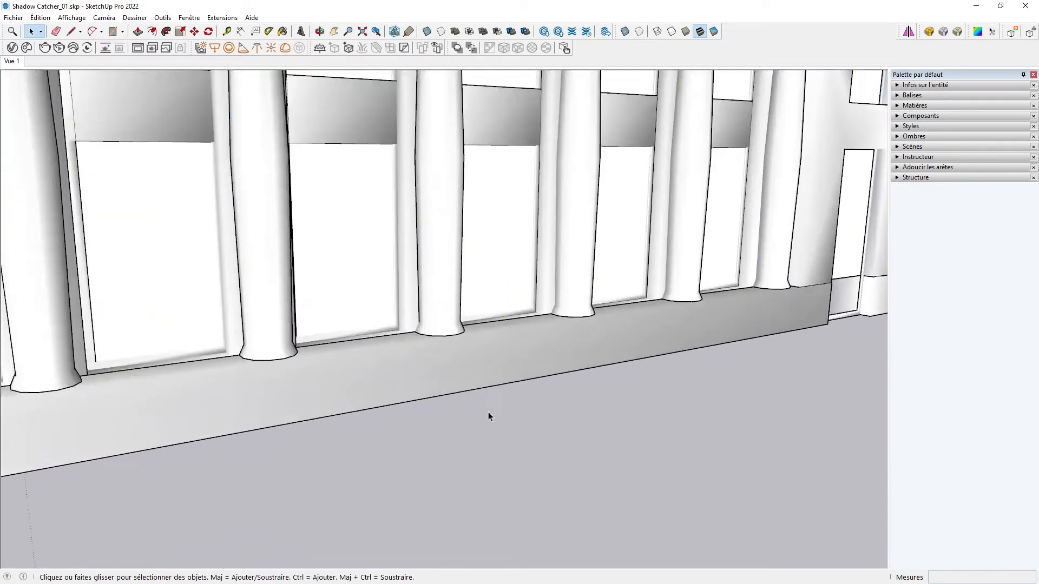
scroll(488, 412, up, 1)
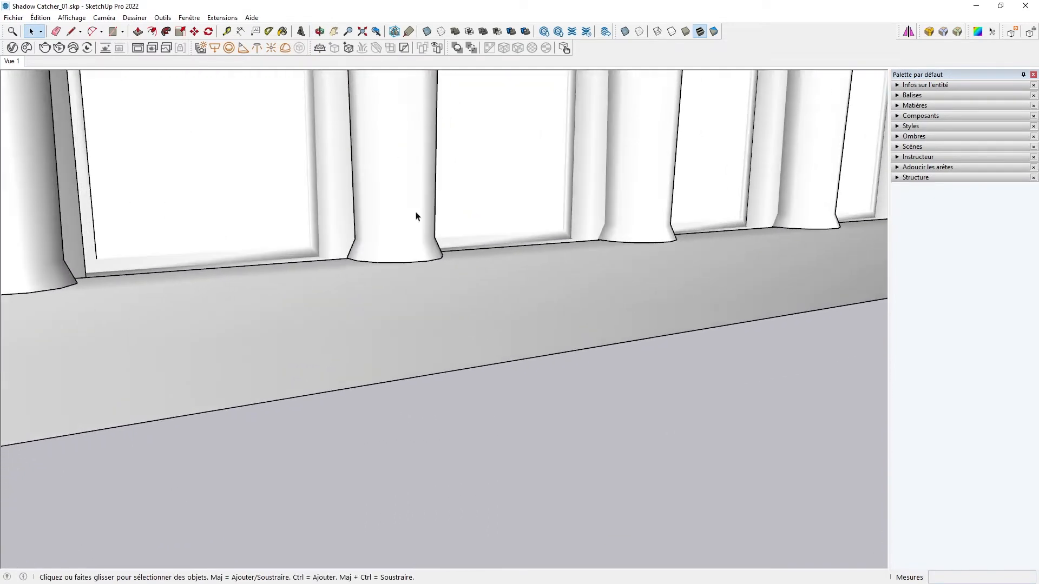
click(320, 48)
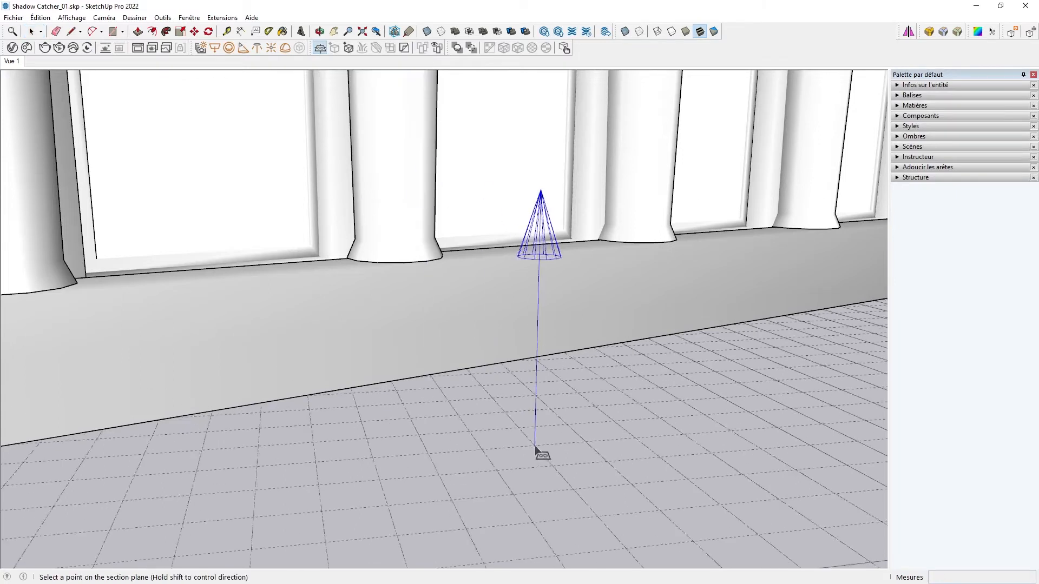
click(496, 364)
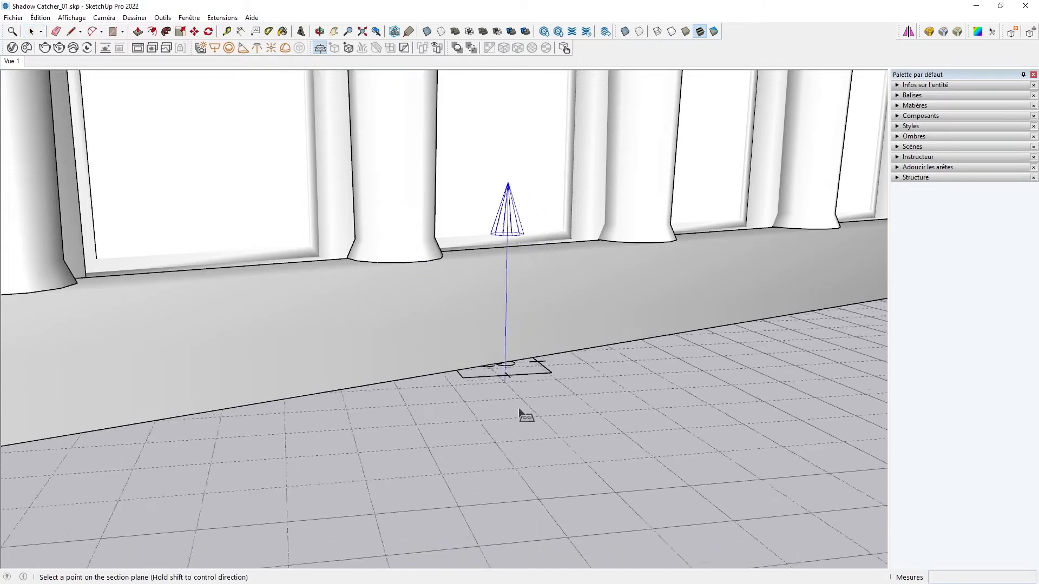
key(space)
- Orbit below the model to inspect the infinite plane, then return to the Vue 1 scene
middle_drag(501, 373, 488, 300)
scroll(509, 320, down, 2)
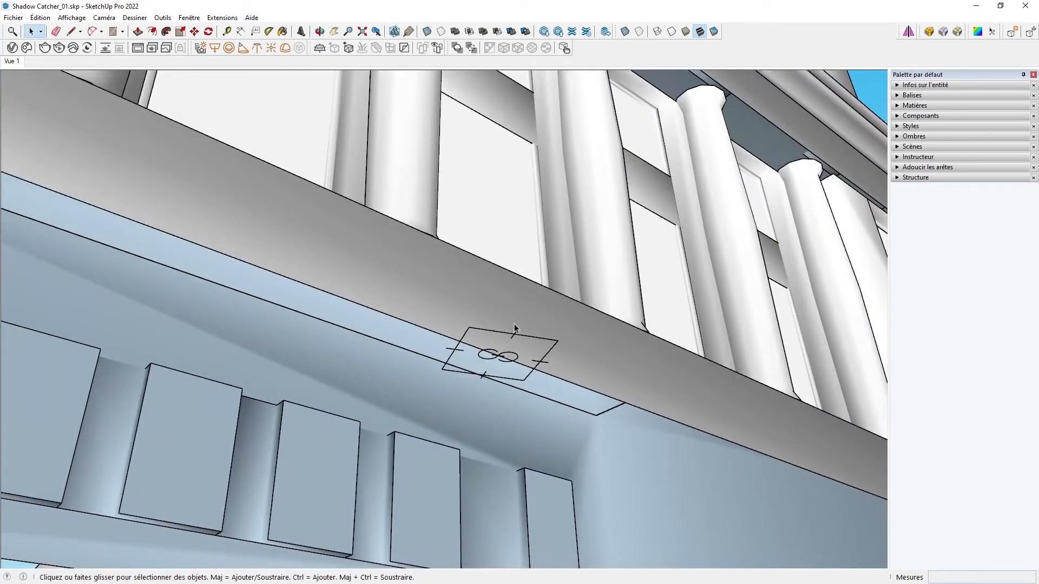
scroll(470, 339, down, 5)
scroll(474, 335, down, 6)
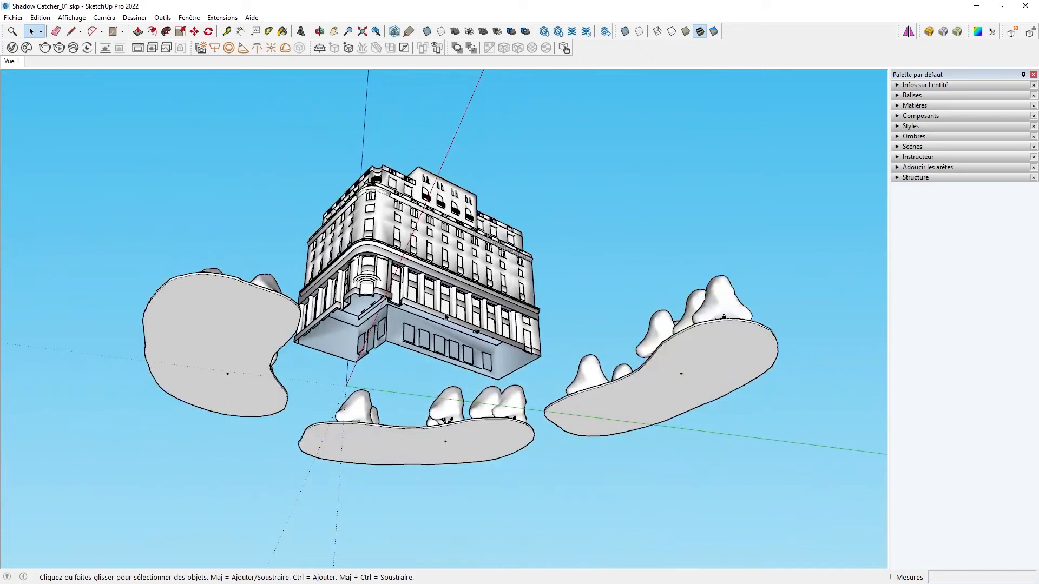
click(11, 62)
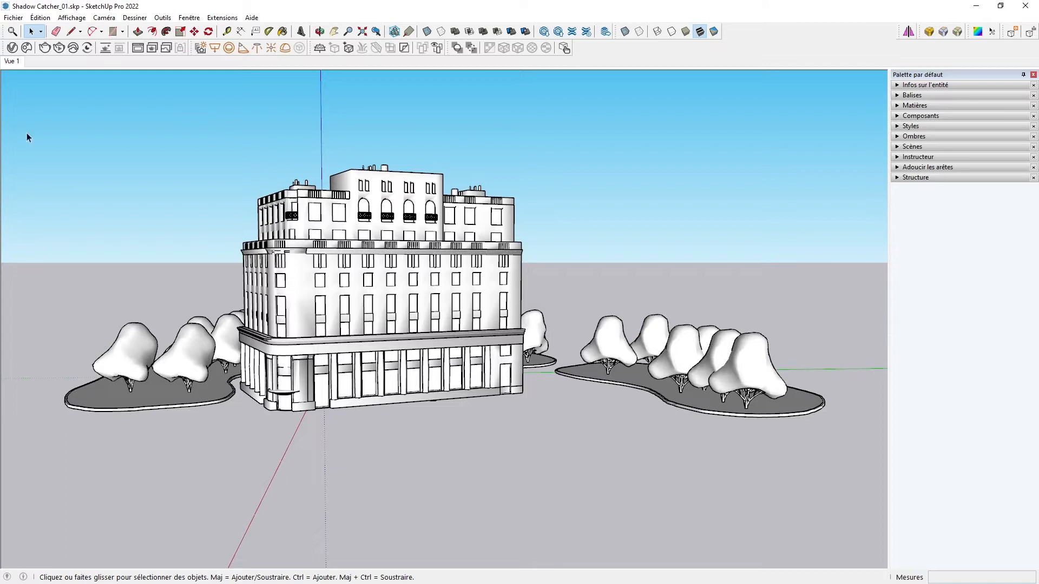
- Run an interactive render and zoom out to examine the infinite ground plane, then restore Vue 1
click(106, 49)
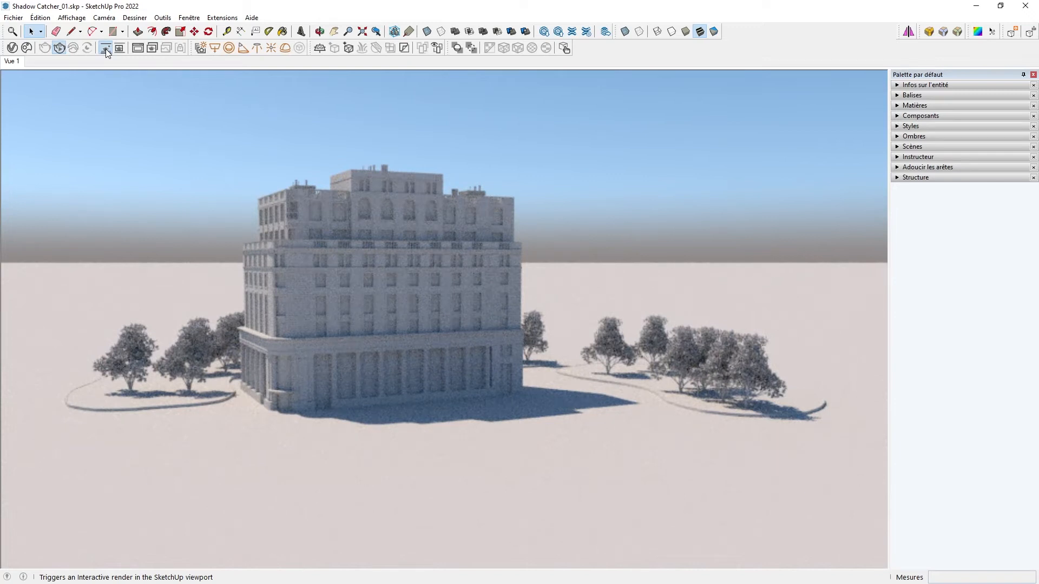
middle_drag(512, 307, 523, 347)
scroll(522, 347, down, 4)
scroll(523, 350, down, 5)
scroll(523, 347, down, 3)
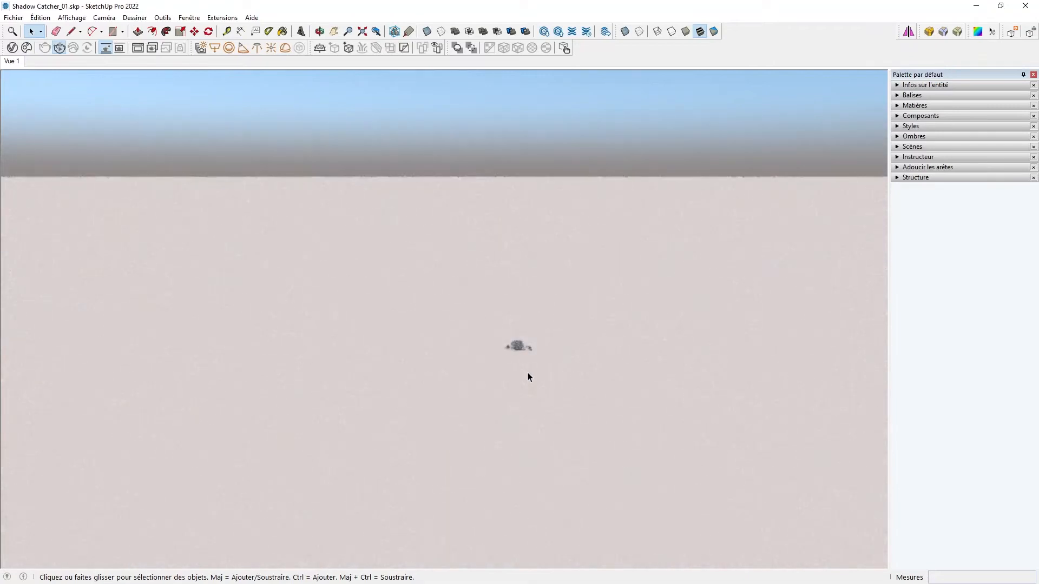
click(10, 62)
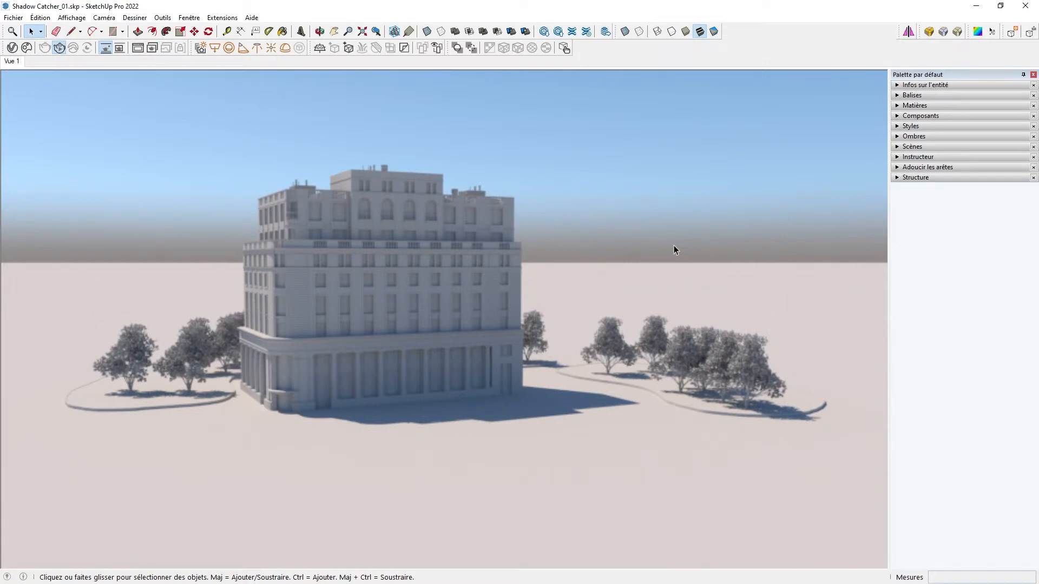
- In the Asset Editor's render settings, expand Environment and disable the Background texture map
click(12, 47)
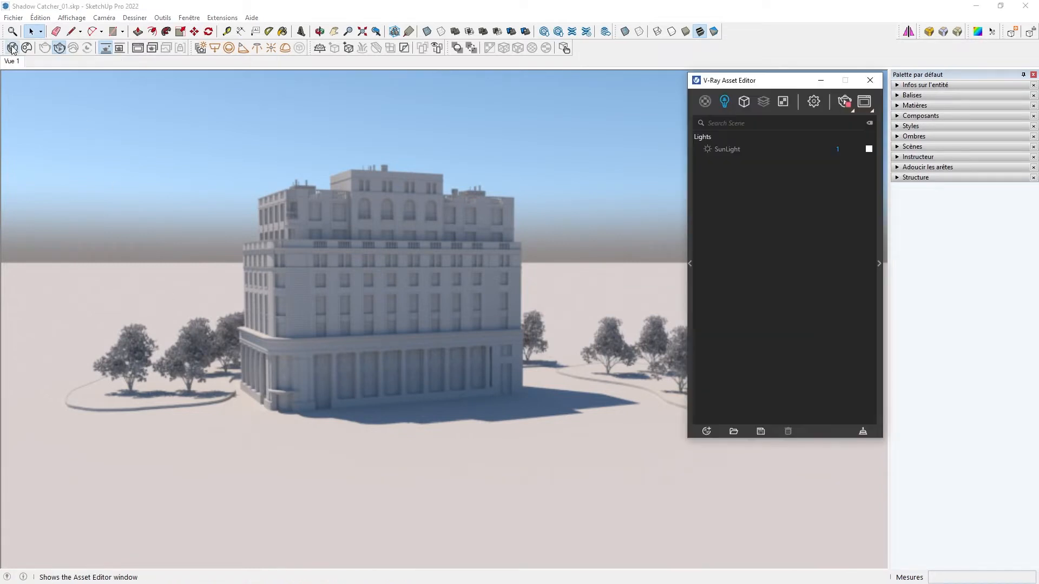
click(814, 103)
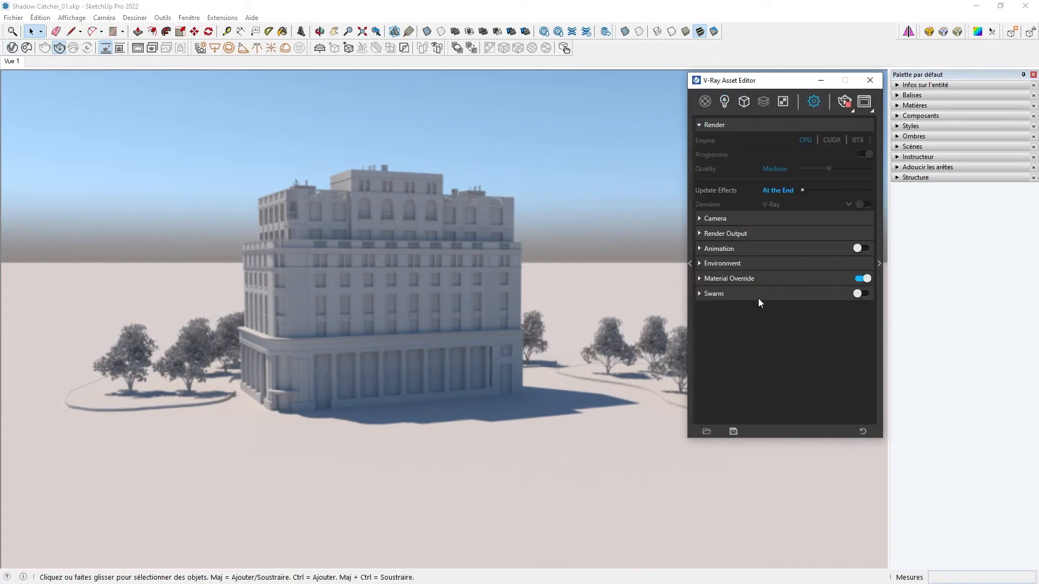
click(700, 265)
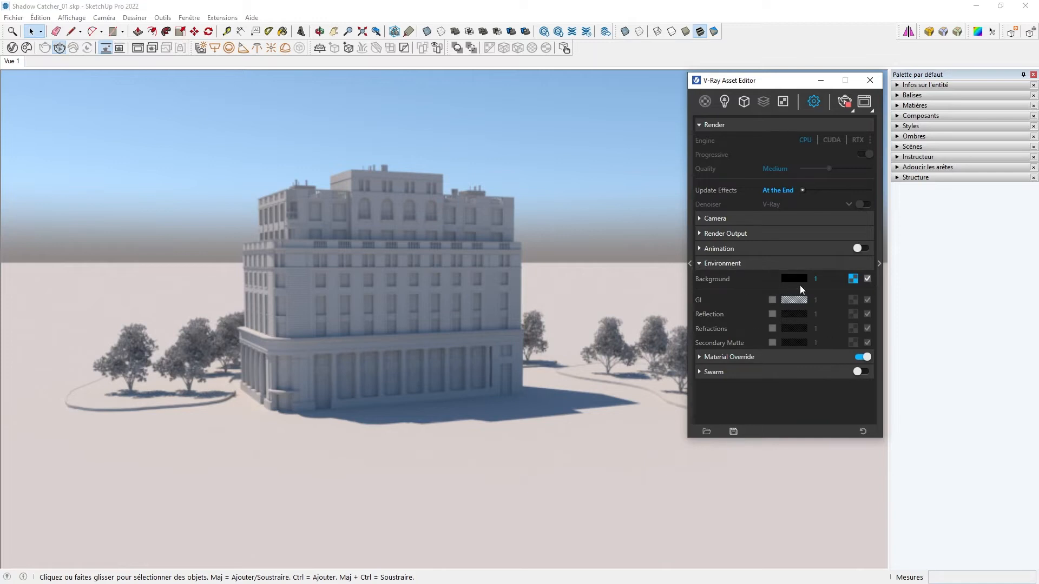
click(868, 279)
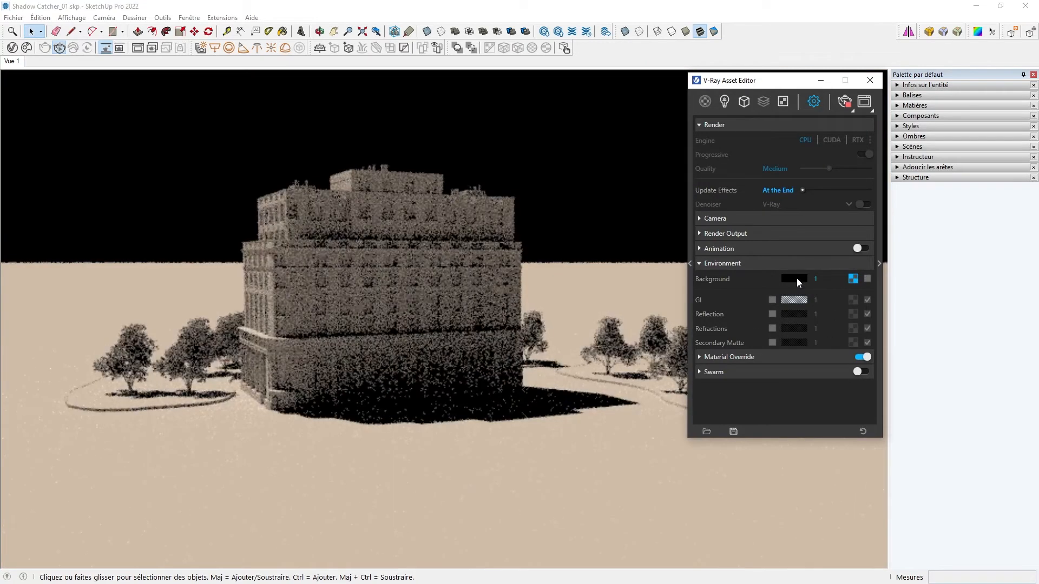
- Open the Background colour picker, move it aside, and close it
click(795, 278)
drag(16, 188, 8, 118)
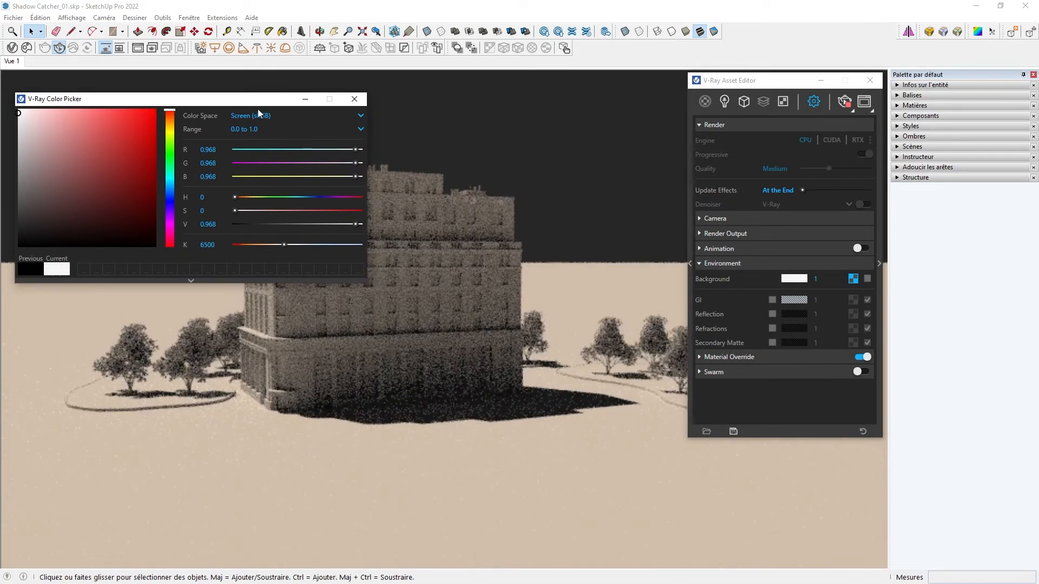
click(354, 99)
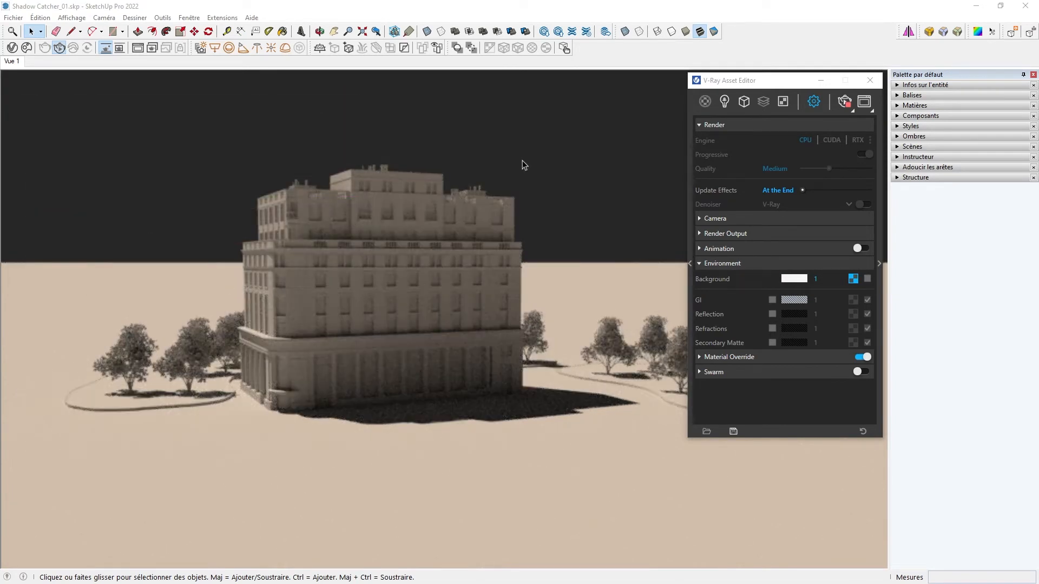
- Toggle the camera Exposure off and back on
click(700, 264)
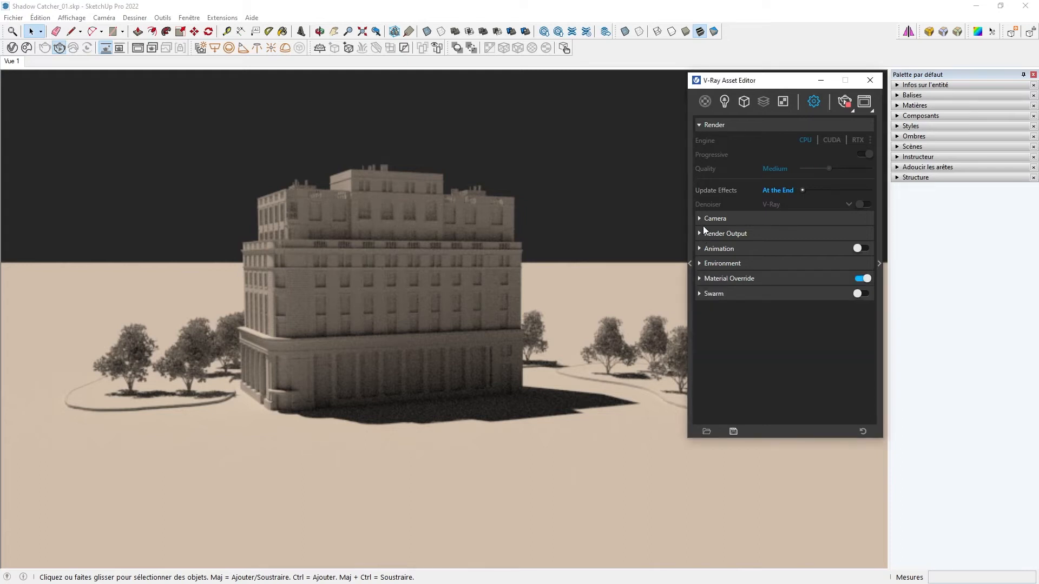
click(698, 219)
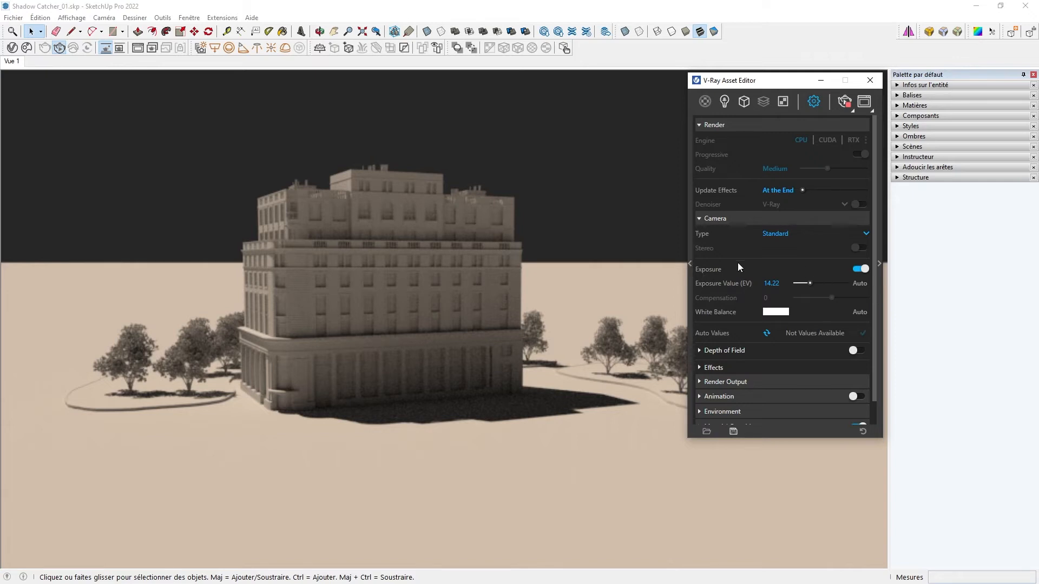
click(861, 269)
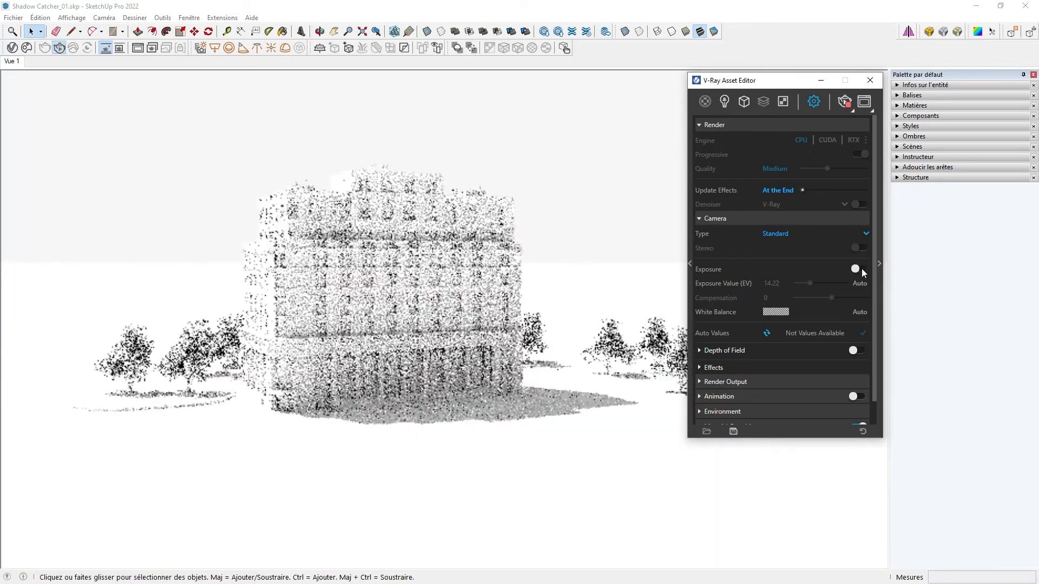
click(860, 269)
click(699, 218)
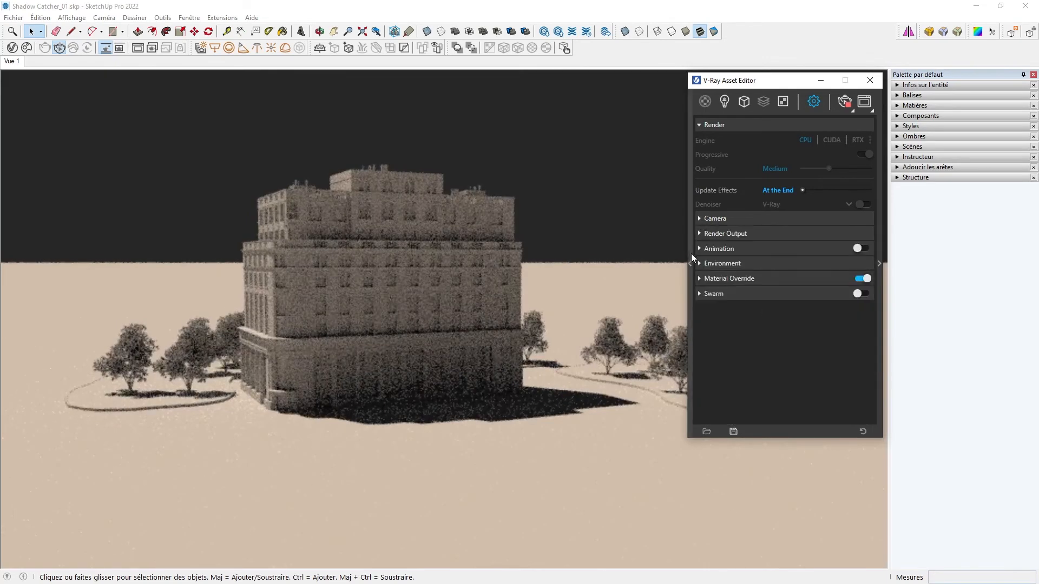
- Set the Environment Background intensity to 30
click(699, 264)
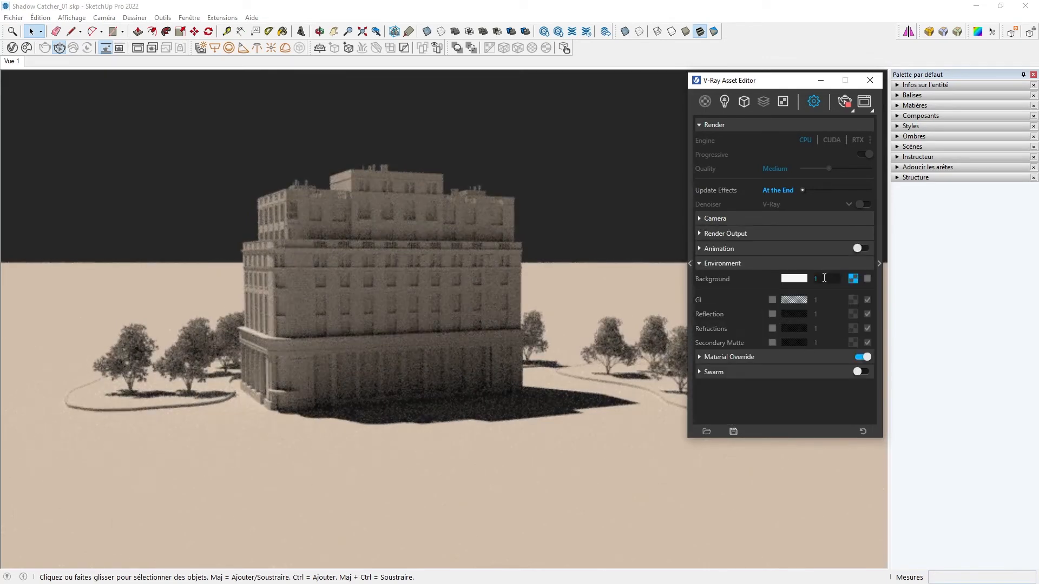
text(30)
key(Return)
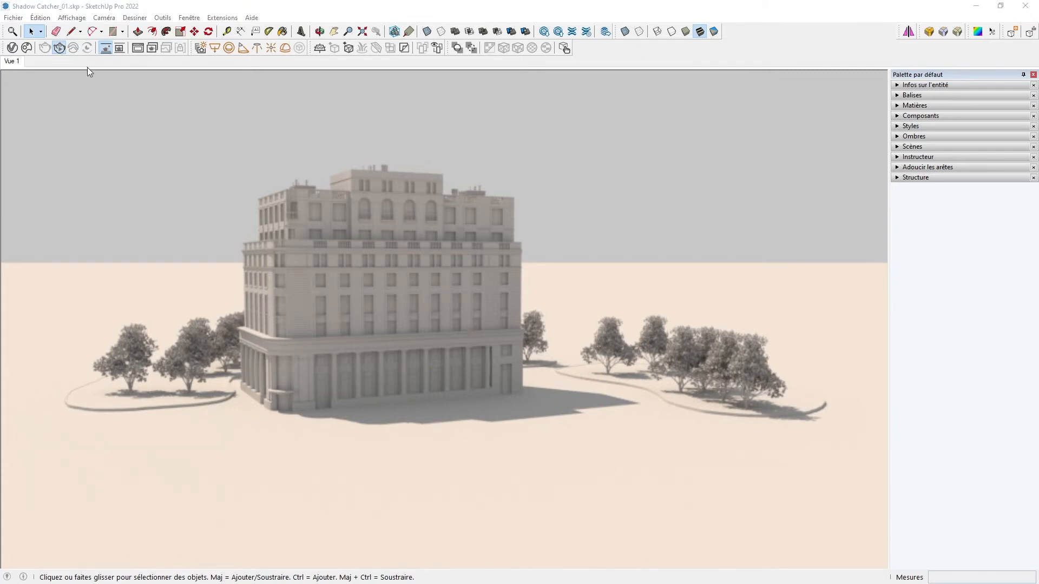
- Open the Asset Editor and create a new Wrapper material
click(12, 48)
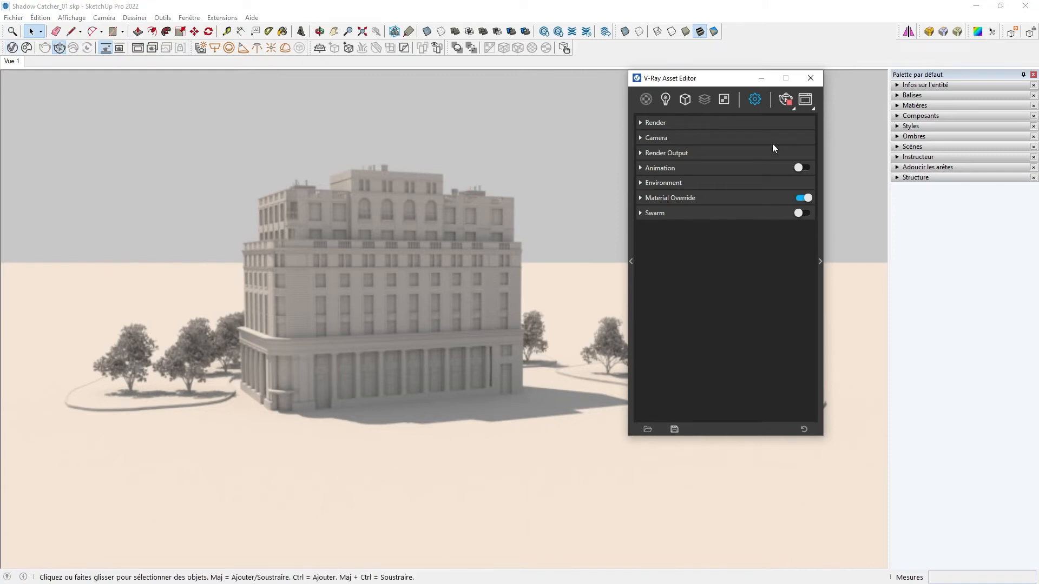
right_click(646, 99)
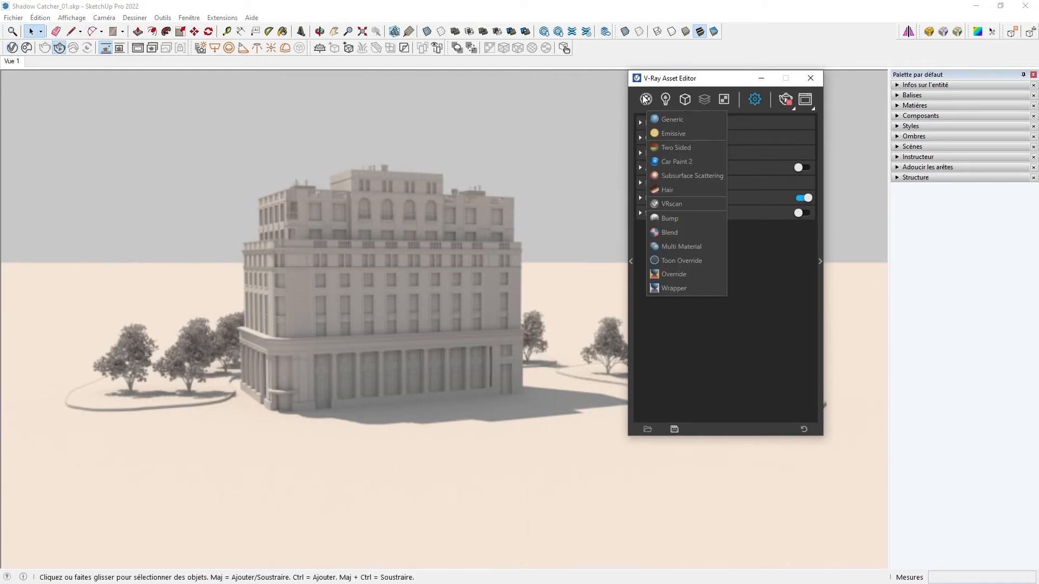
click(683, 291)
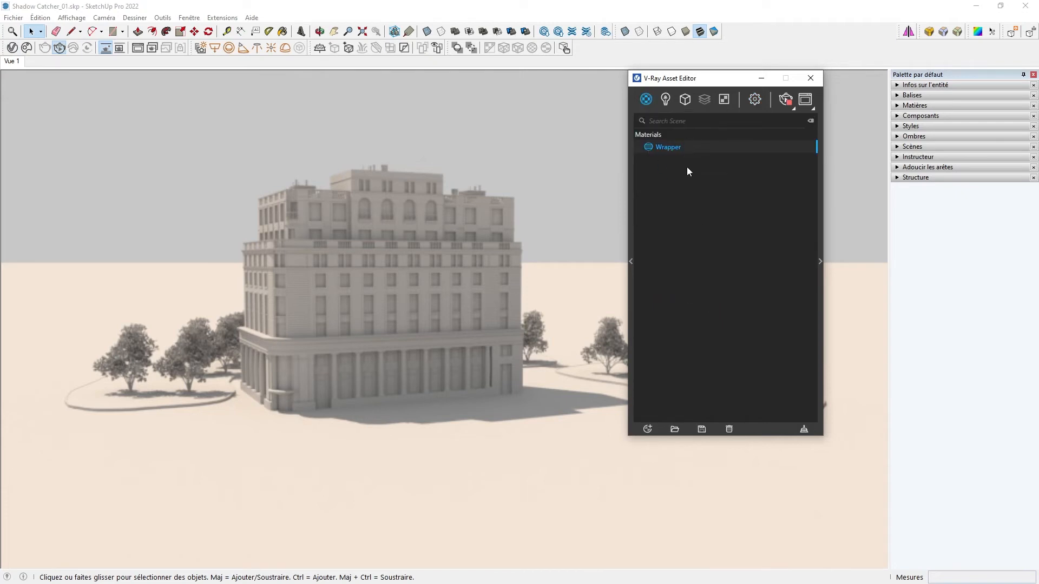
- Create a Generic material and set it as the Wrapper material's Base Material
click(645, 100)
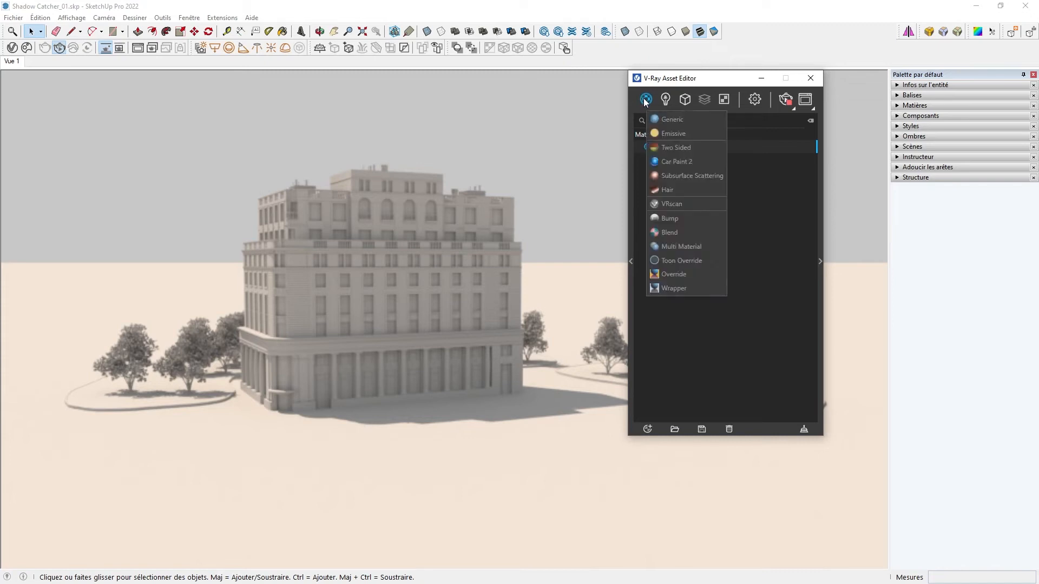
click(683, 119)
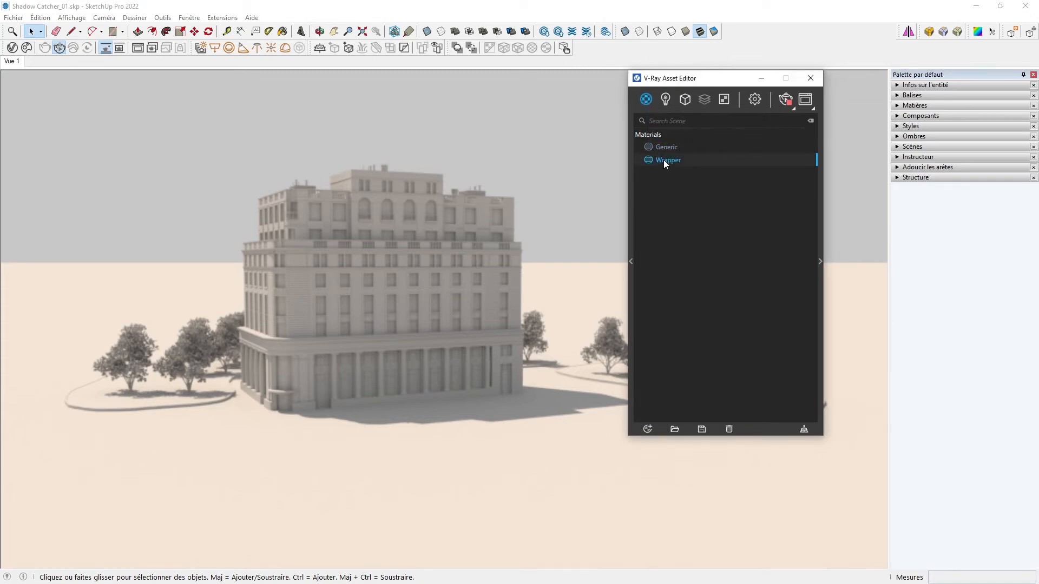
click(821, 262)
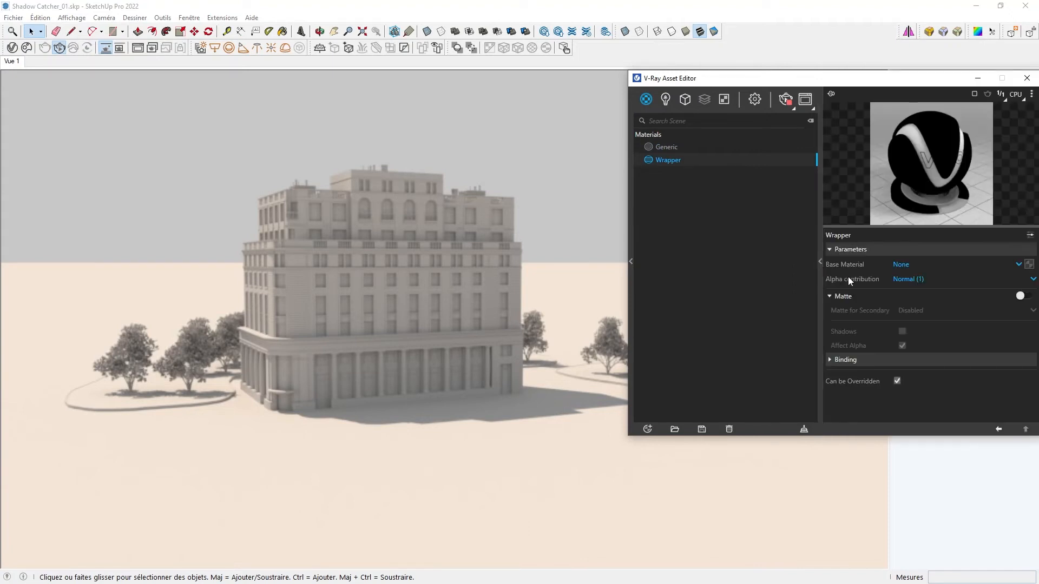
click(1018, 264)
click(919, 293)
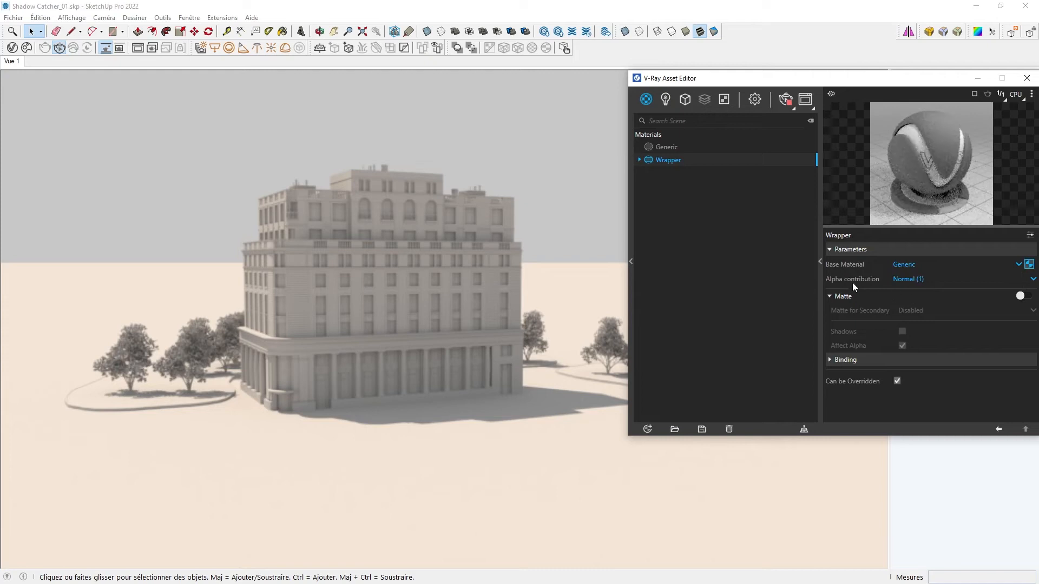
- Set the Wrapper's Alpha contribution to Black Alpha (-1) and switch on Matte
click(985, 280)
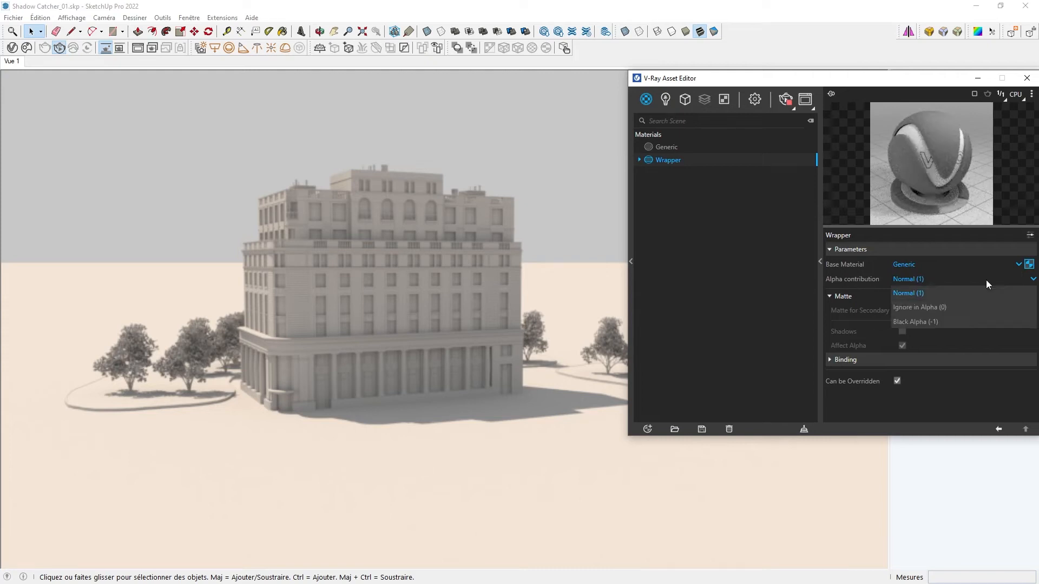
click(925, 323)
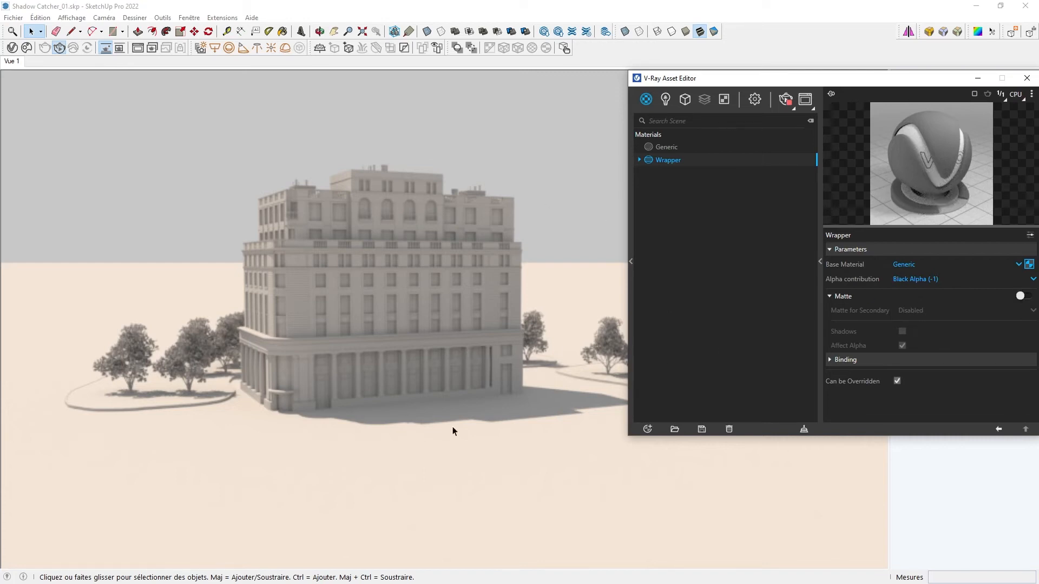
click(1021, 296)
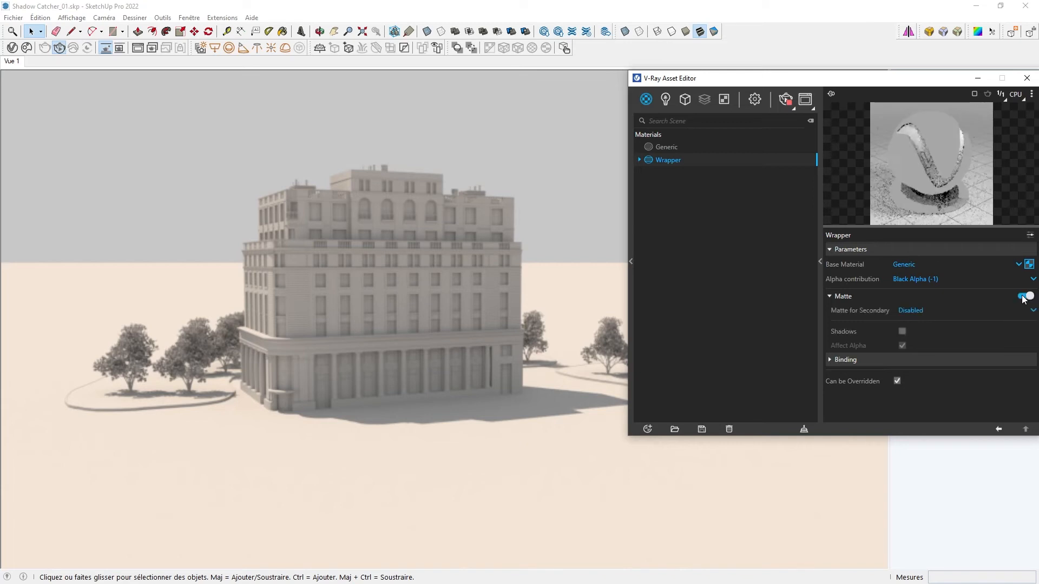
- Set Matte for Secondary to Matte for Reflection and Refractions and enable Shadows
click(951, 310)
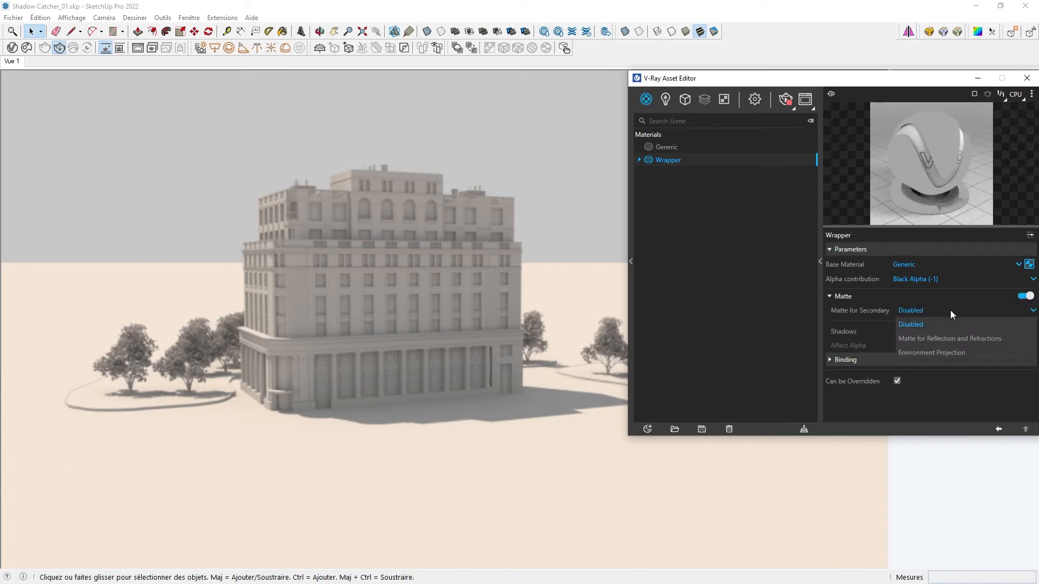
click(988, 339)
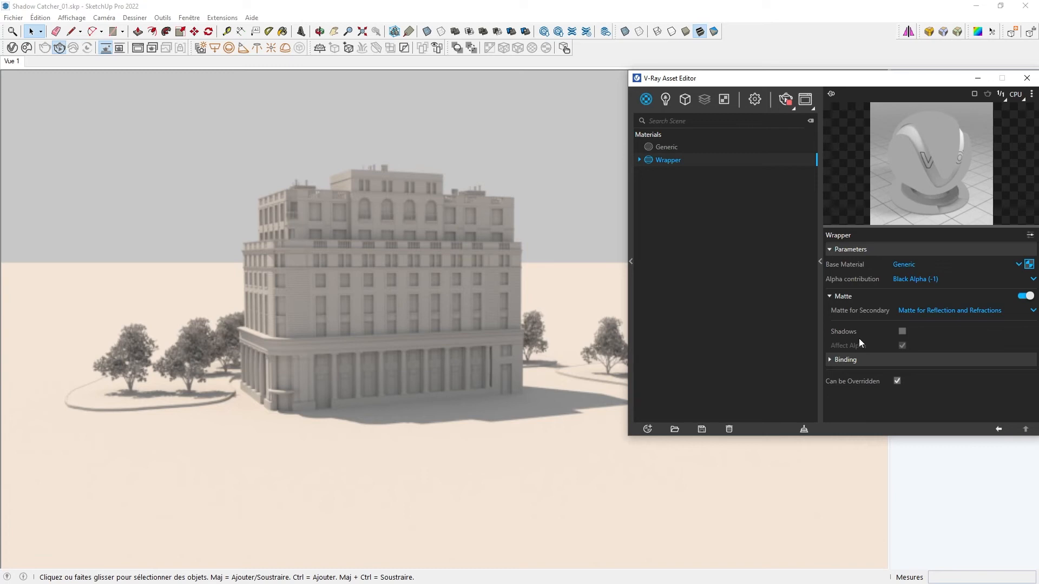
click(902, 331)
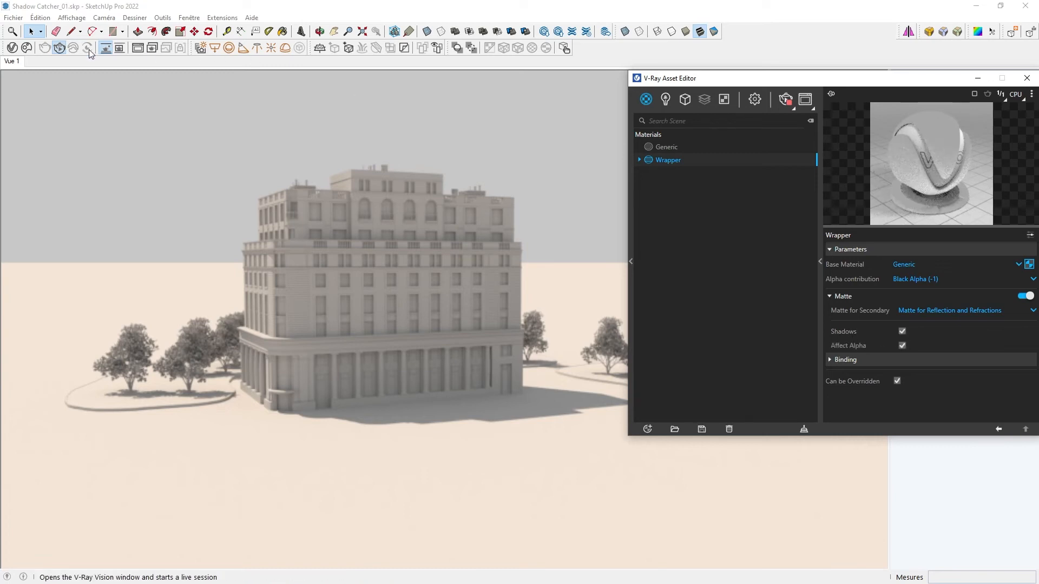
- Stop the interactive render, select the infinite plane, and apply the Wrapper material to it
click(105, 47)
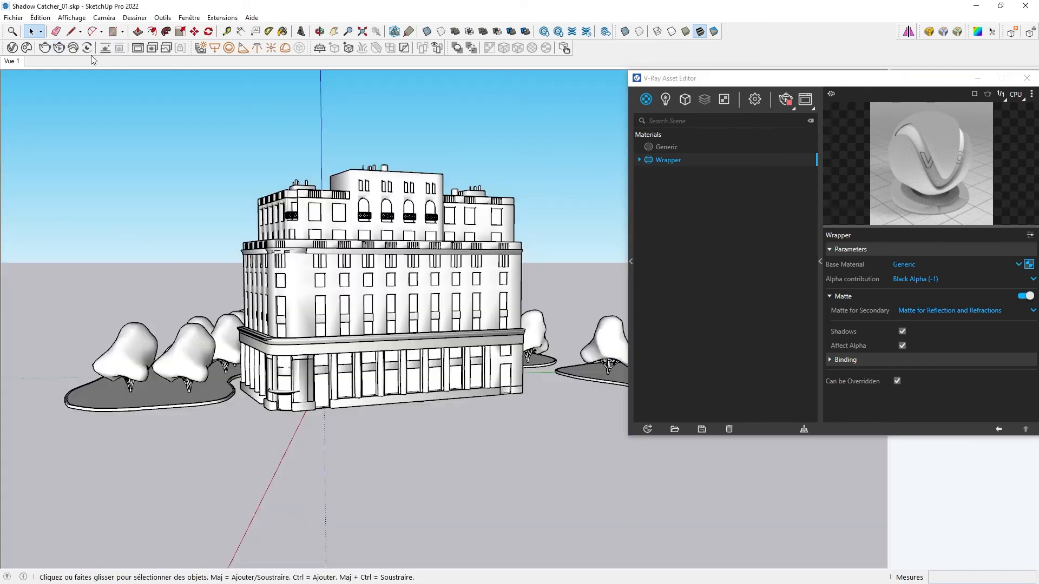
click(422, 402)
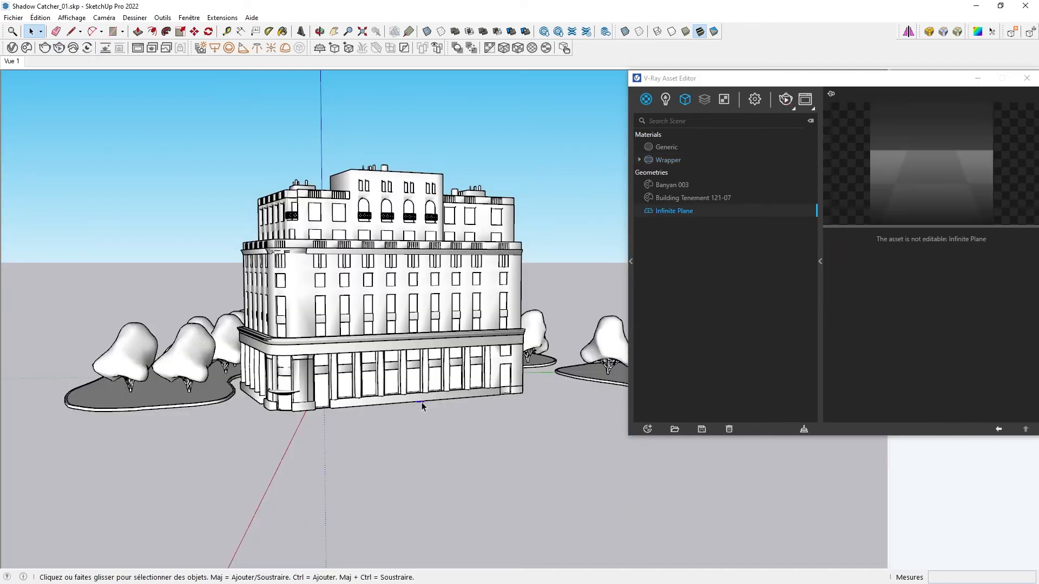
right_click(674, 160)
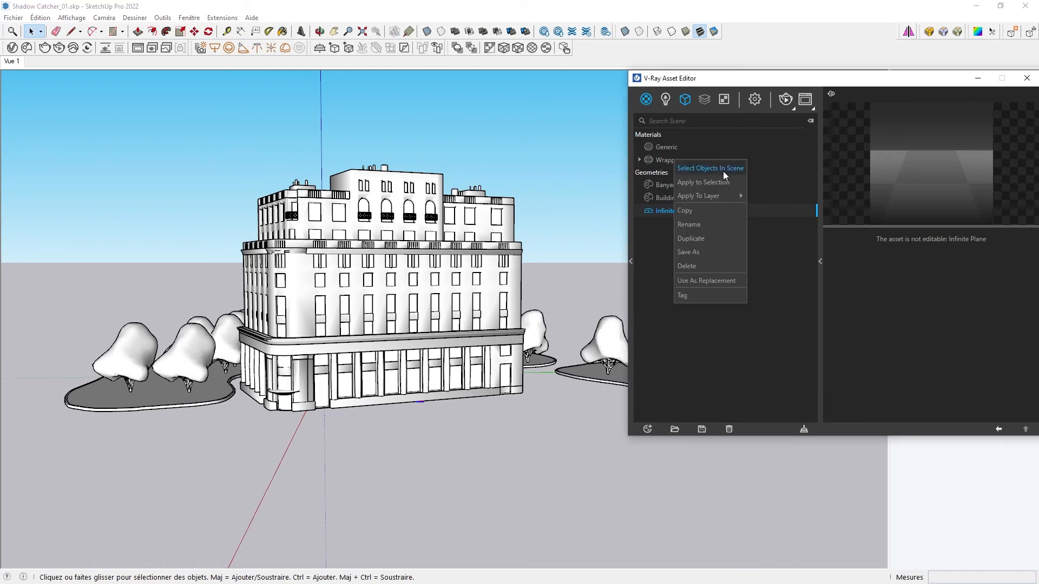
click(713, 182)
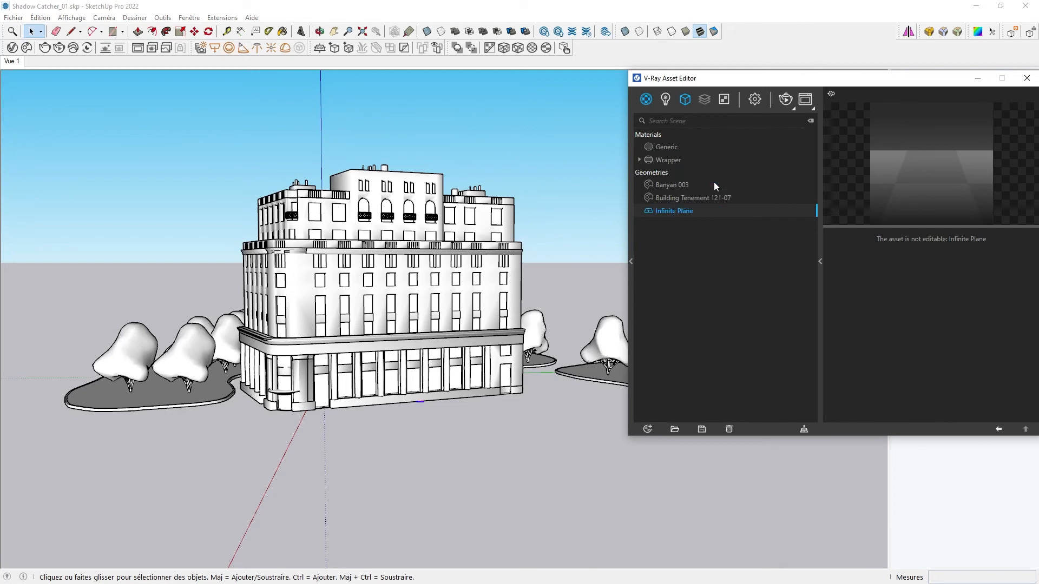
- Start the interactive render and disable Can be Overridden on the Wrapper material
click(103, 49)
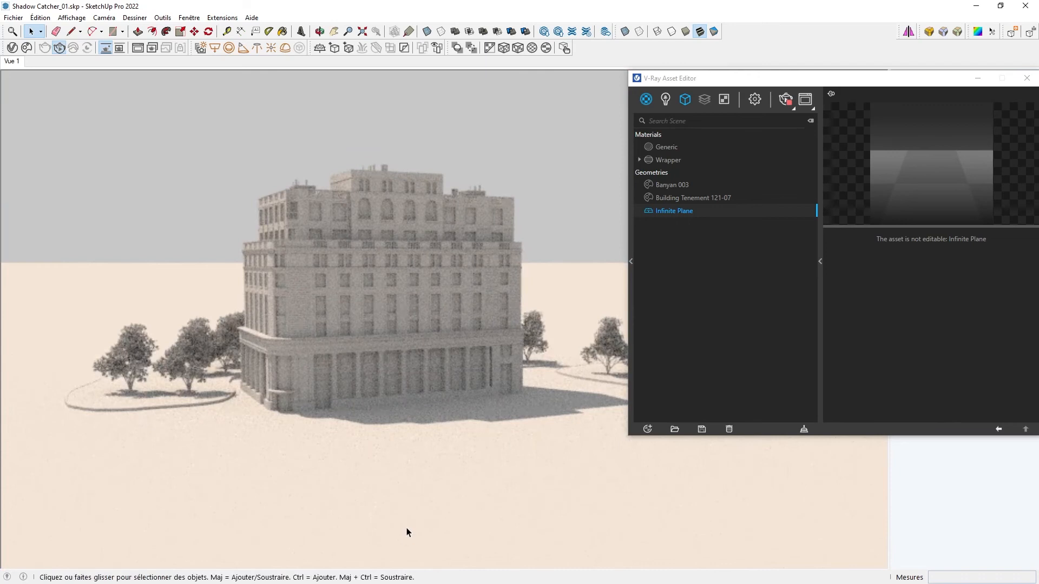
click(757, 104)
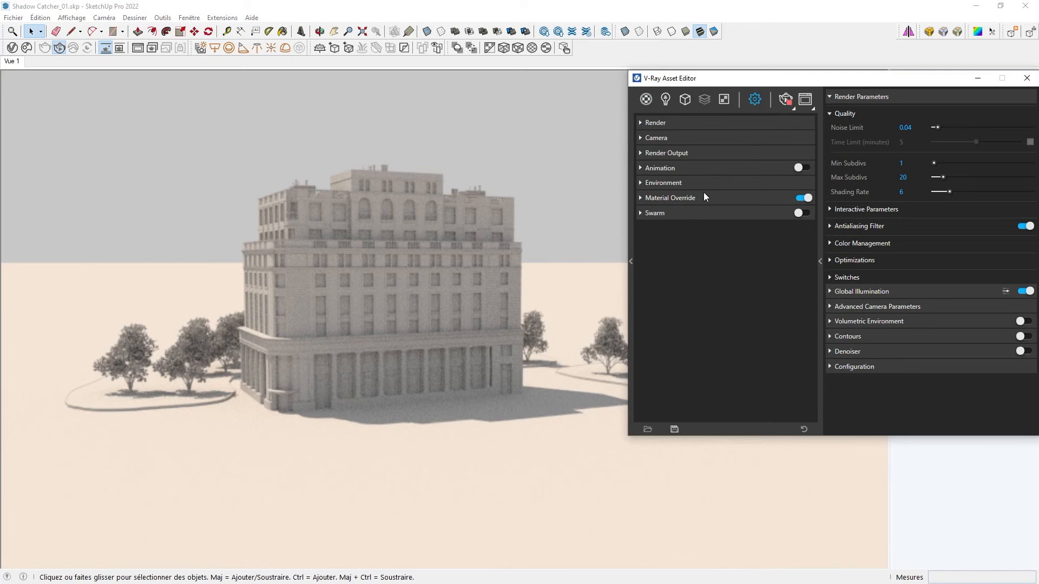
click(646, 99)
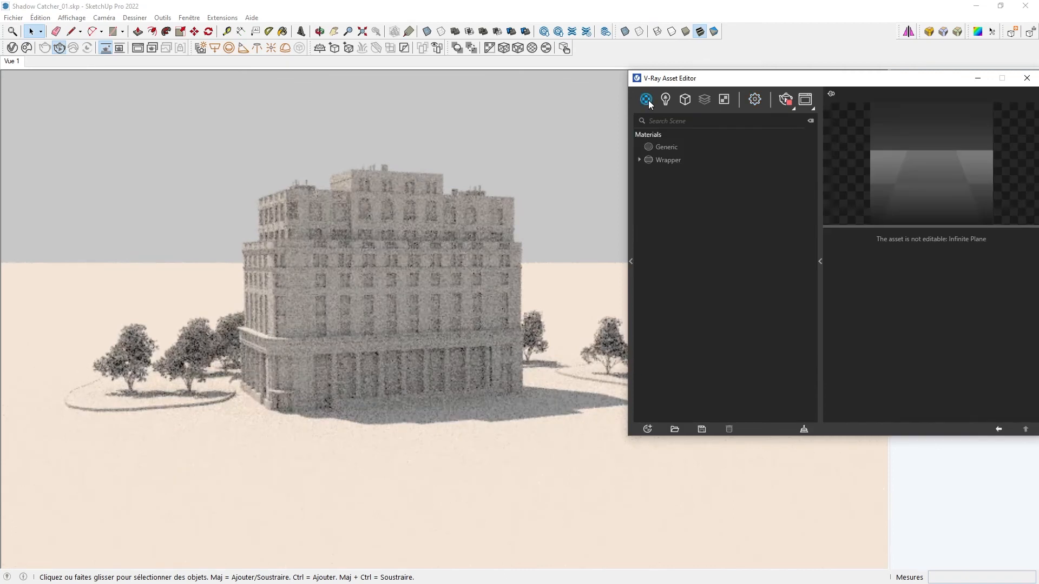
click(674, 161)
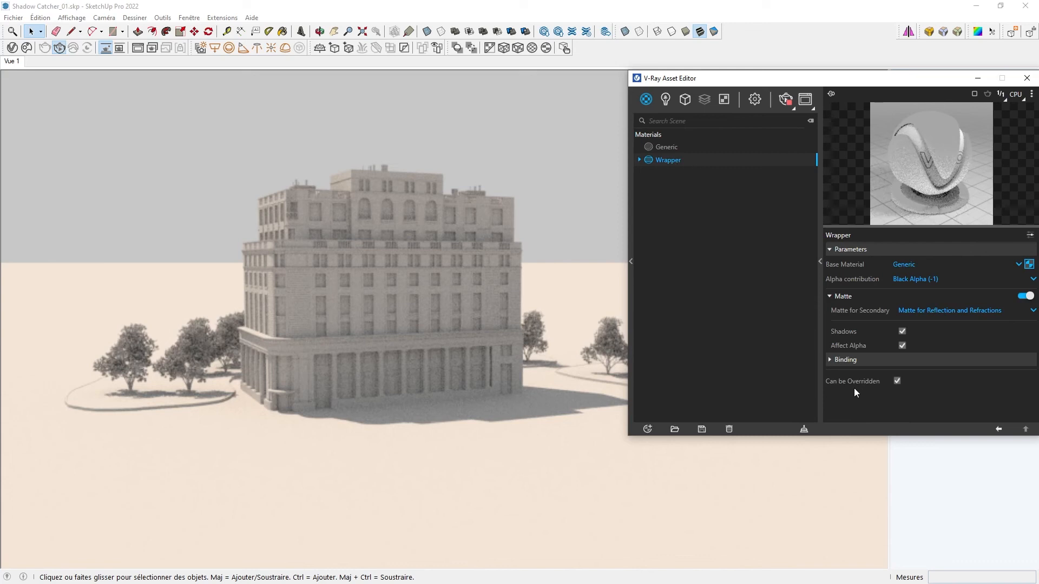
click(898, 380)
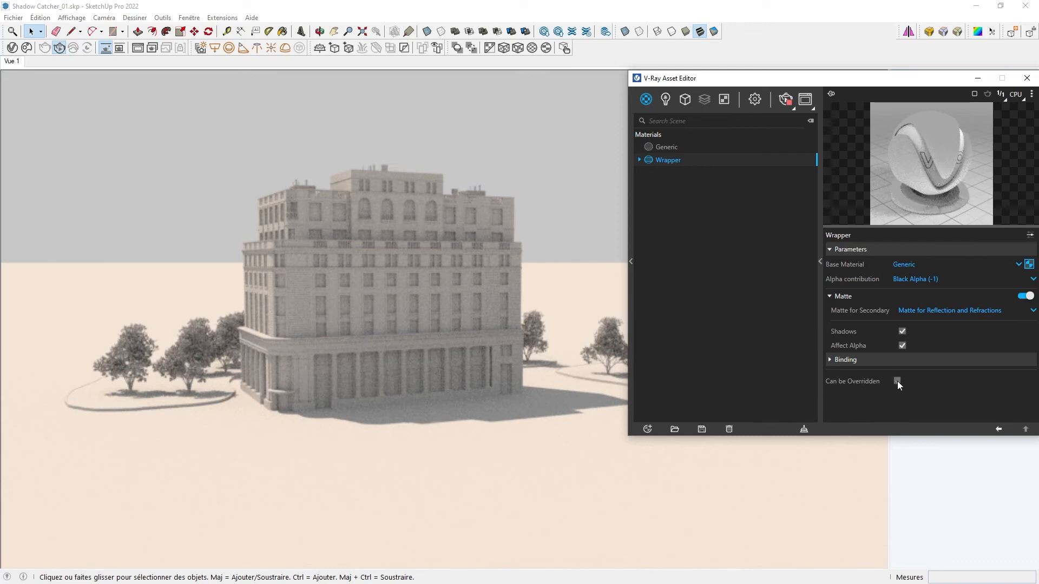
- Restart the interactive render, close the Asset Editor, and inspect the shadow-catching ground in the viewport
click(106, 50)
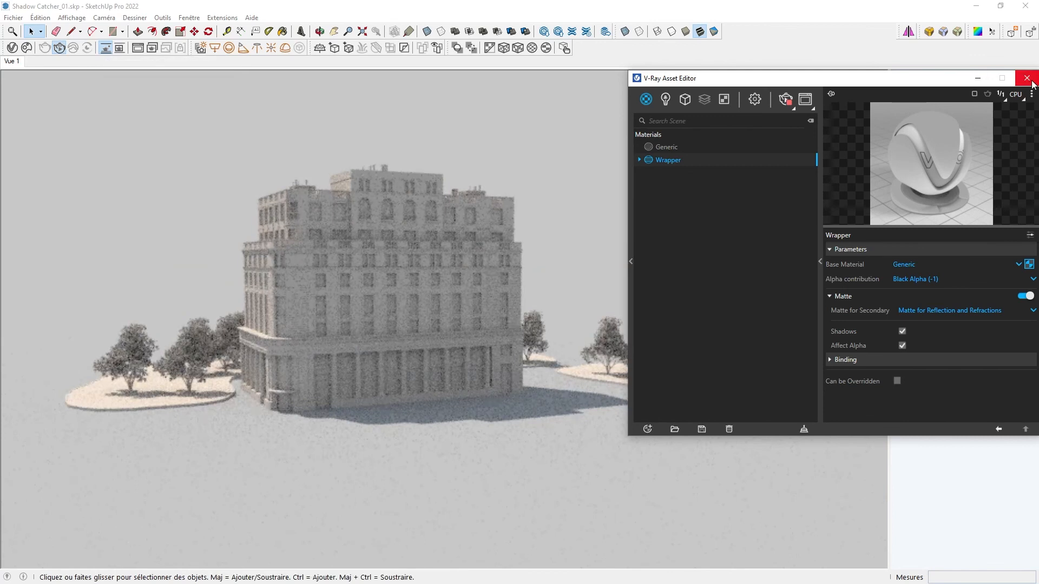
click(1027, 79)
middle_drag(701, 336, 795, 343)
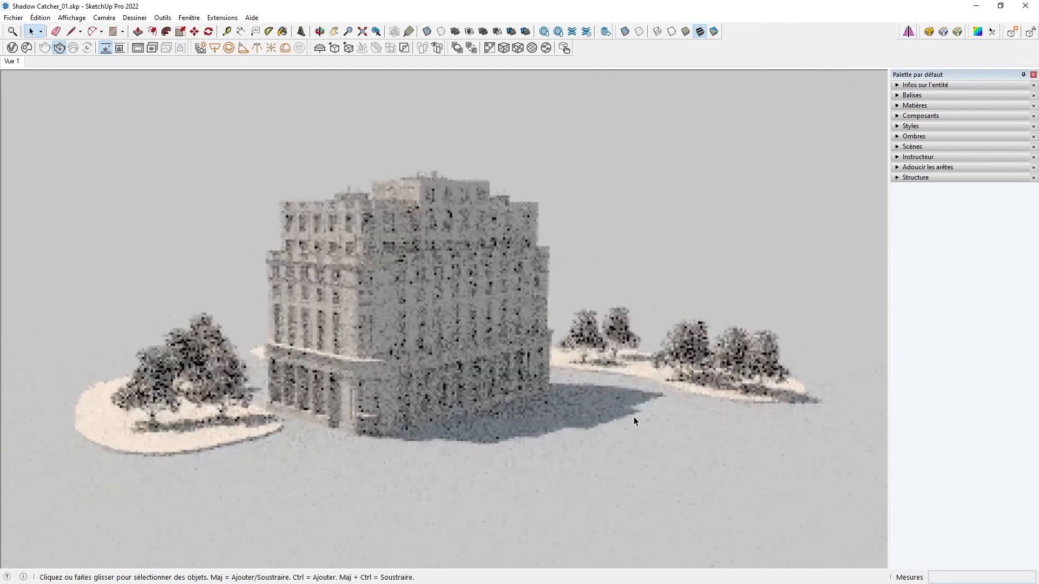
scroll(635, 414, up, 2)
middle_drag(637, 412, 625, 394)
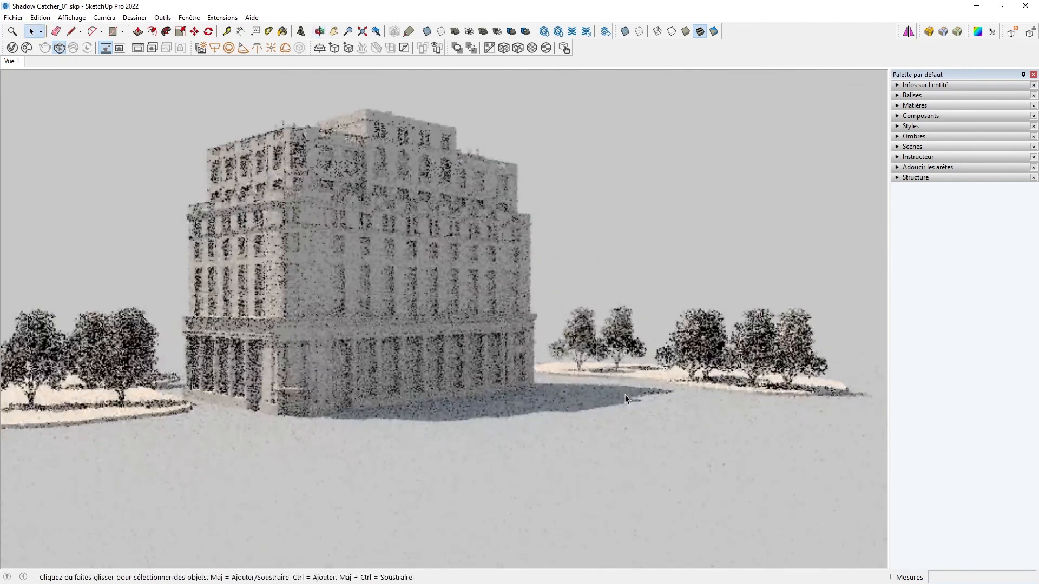